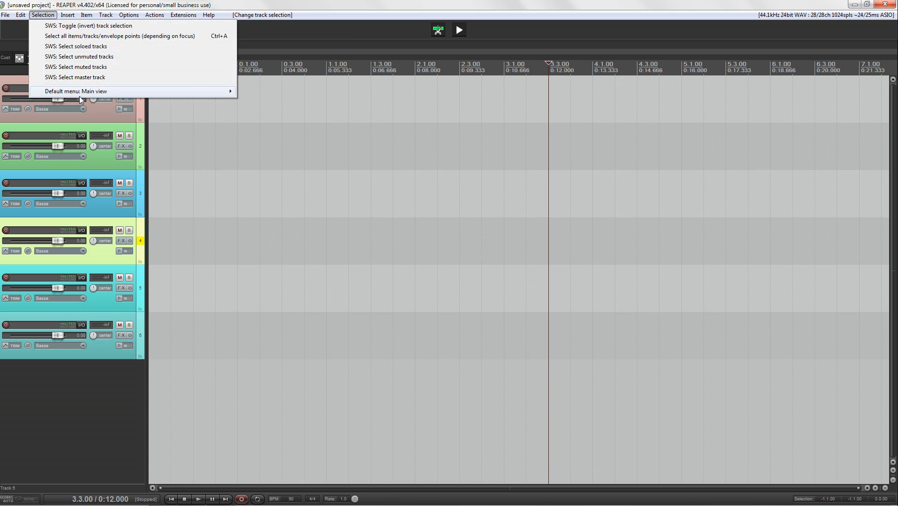
Open the Screensets/Layouts window on its Layouts page and place it clear of the track panels
mouse_move(82, 94)
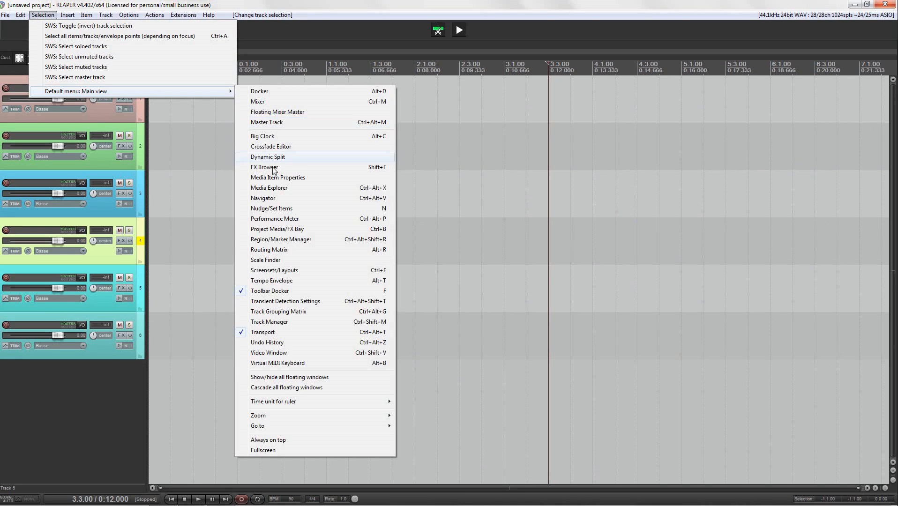
left_click(276, 270)
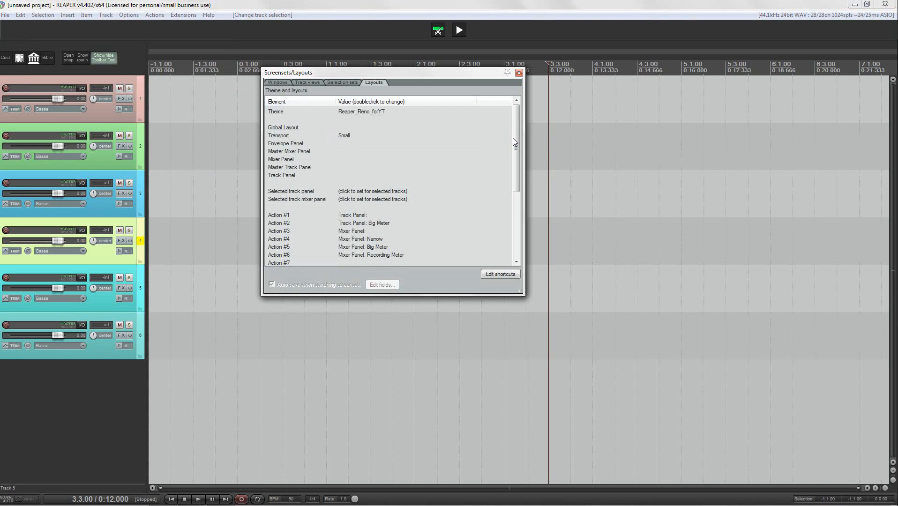
left_click(283, 82)
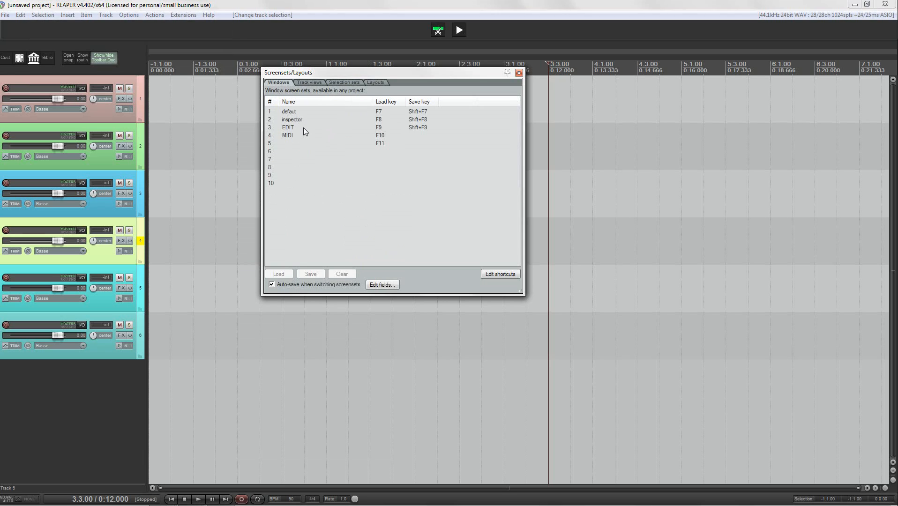
left_click(374, 83)
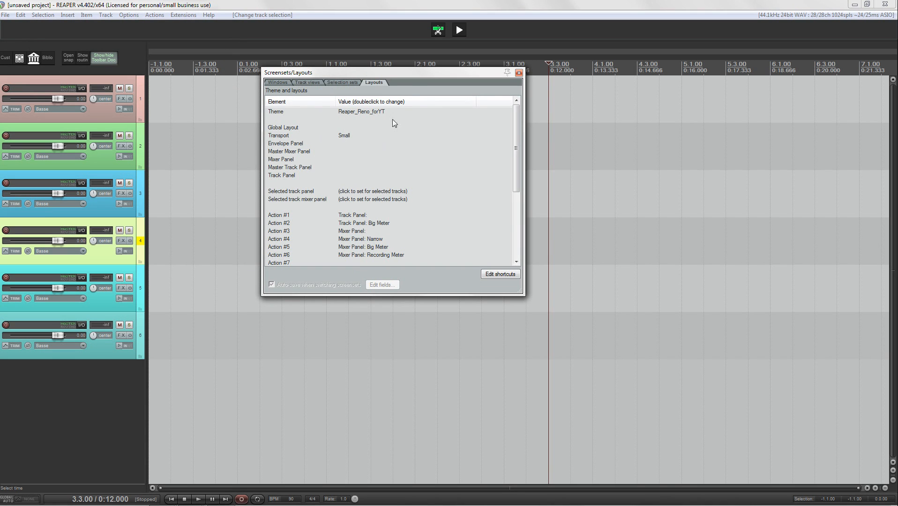
left_click_drag(421, 73, 515, 75)
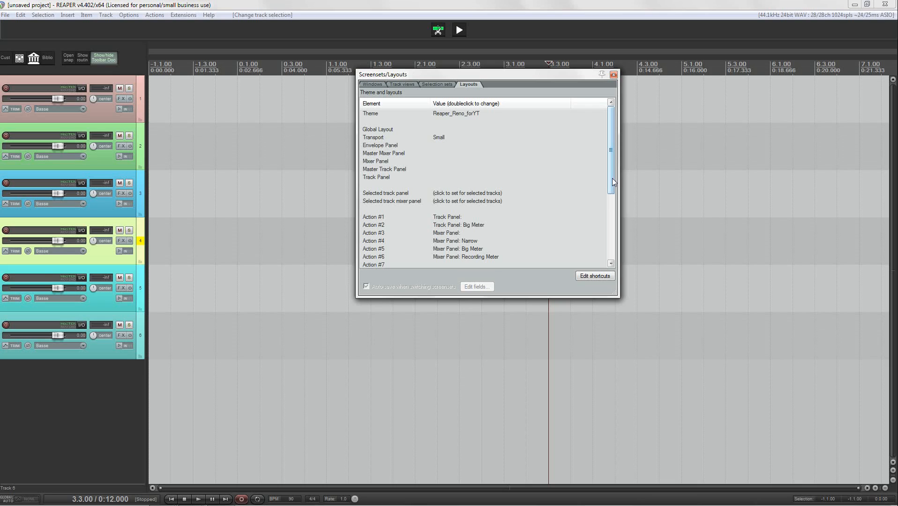
Examine the numbered layout actions and the panel and layout choices available for Action #1
left_click_drag(612, 178, 612, 267)
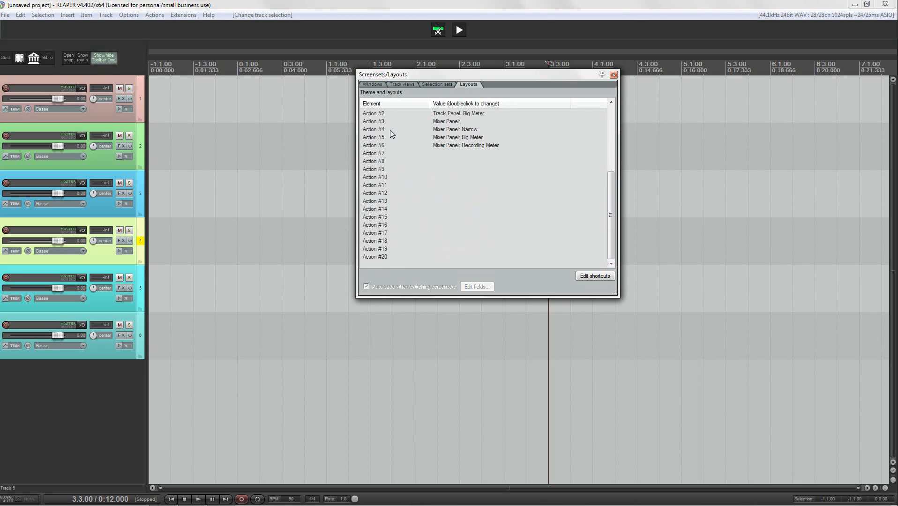
scroll(604, 164, "up", 2)
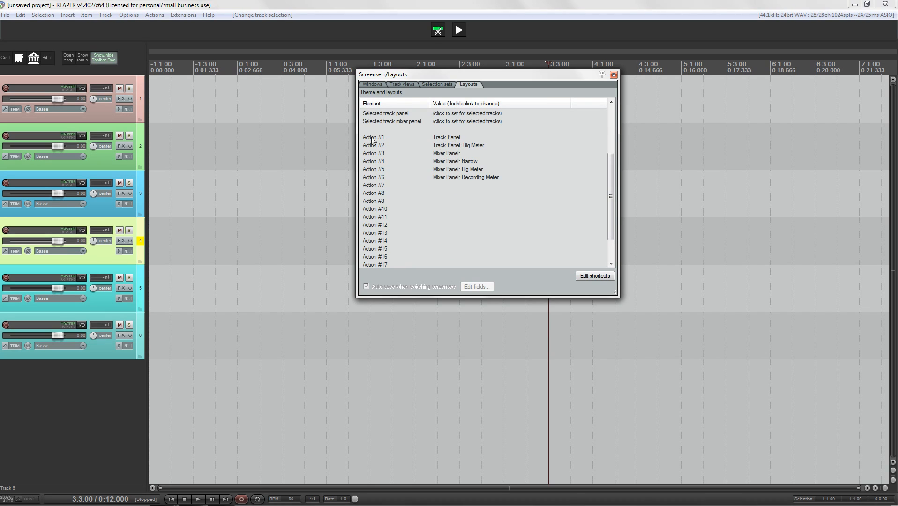
double_click(450, 140)
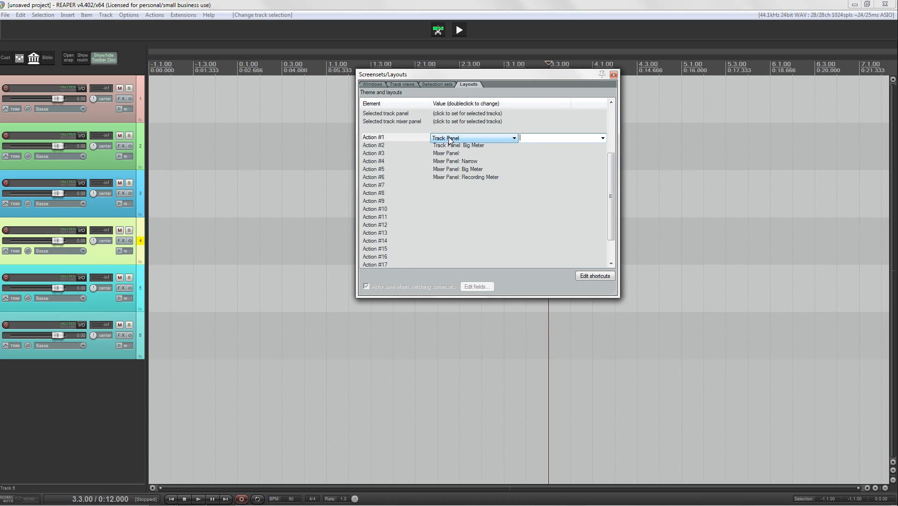
left_click(447, 139)
left_click(447, 140)
key("Escape")
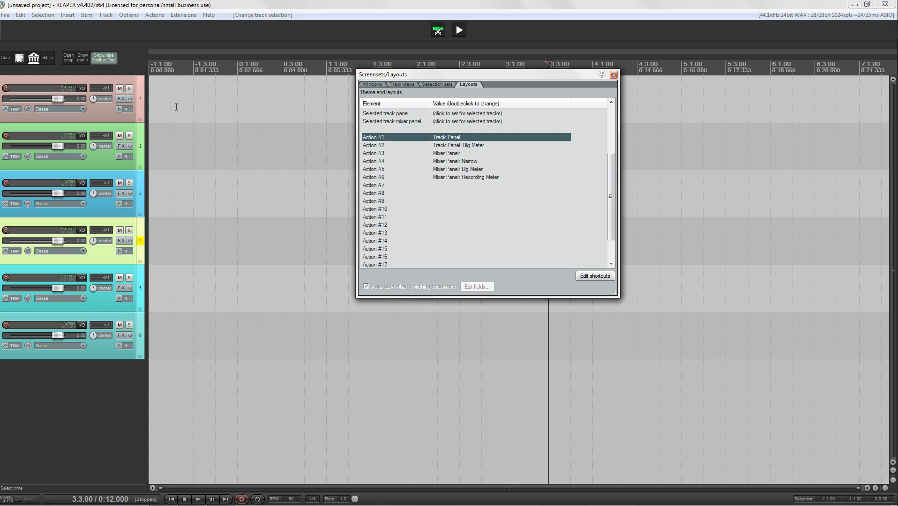
double_click(449, 139)
left_click(603, 138)
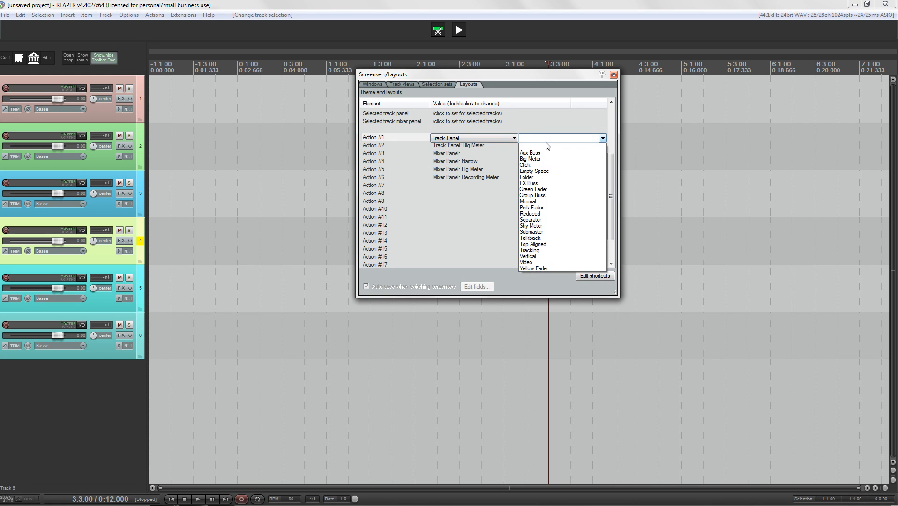
left_click(603, 138)
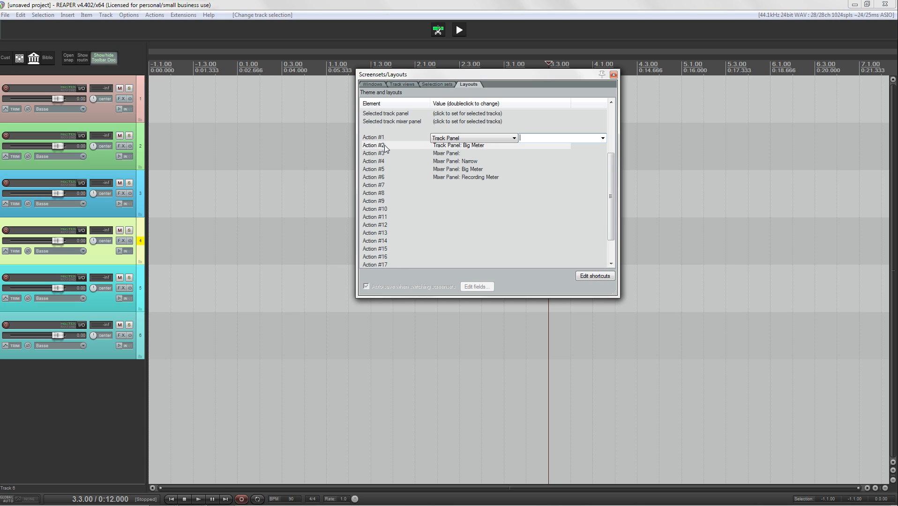
left_click(445, 146)
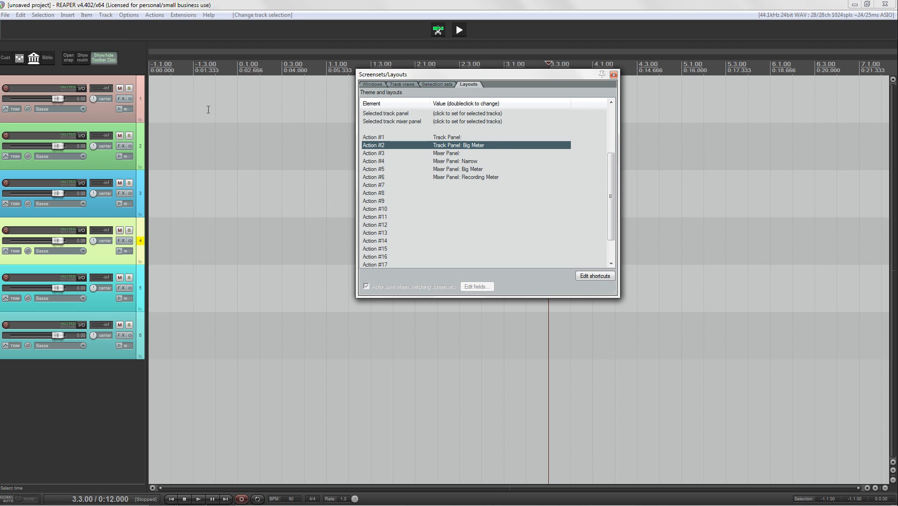
Open the action list and filter it by "lay out"
left_click(153, 15)
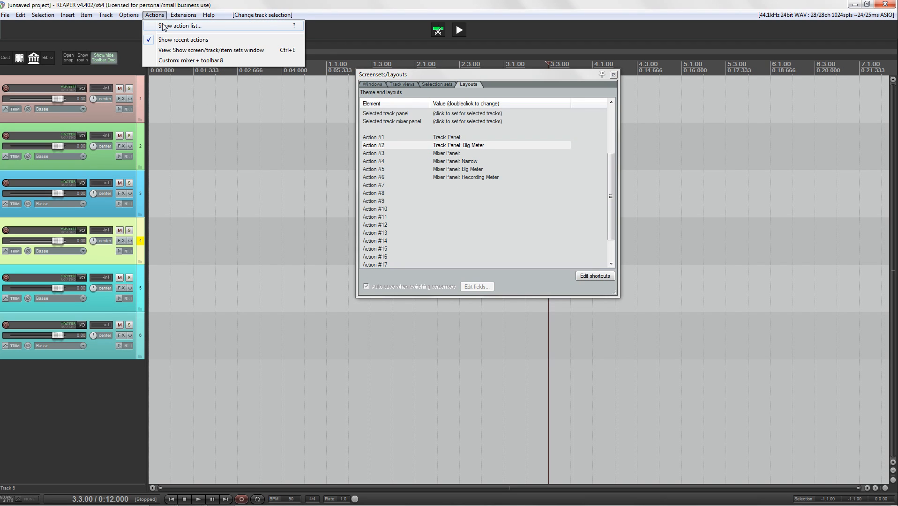
left_click(179, 25)
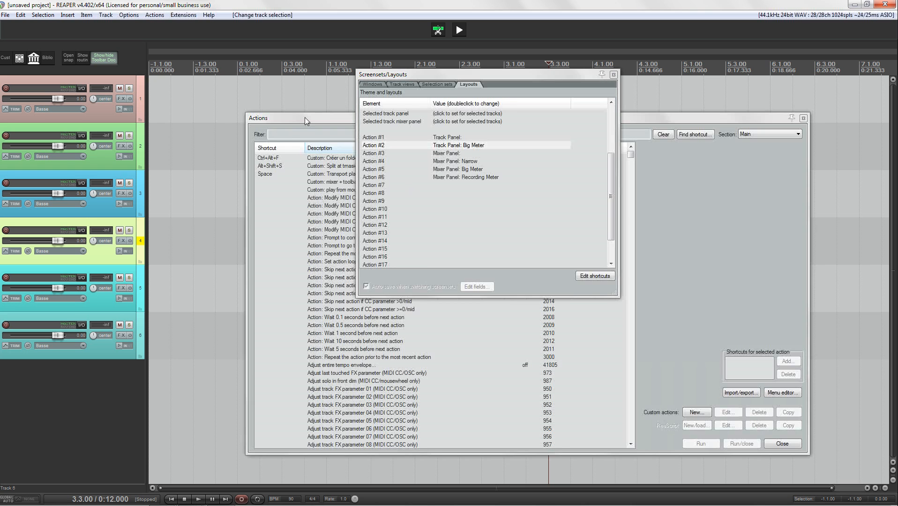
left_click(305, 117)
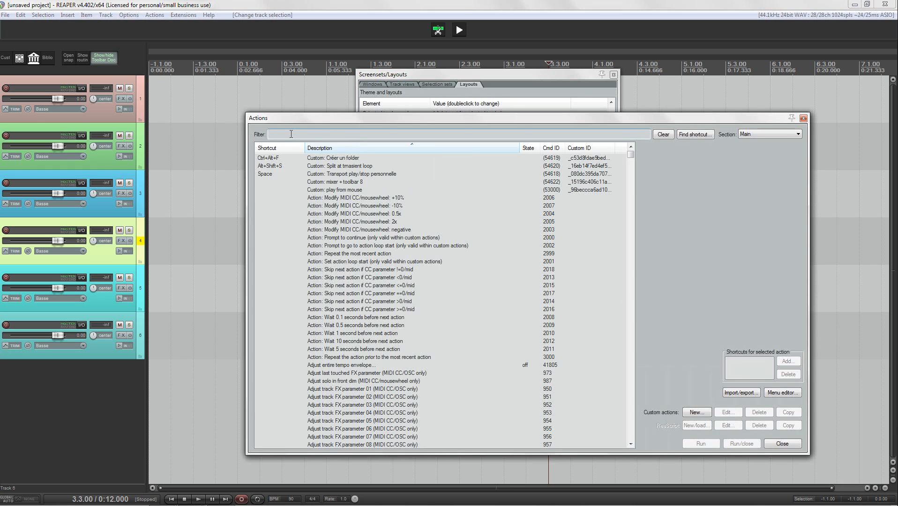
type("lay out")
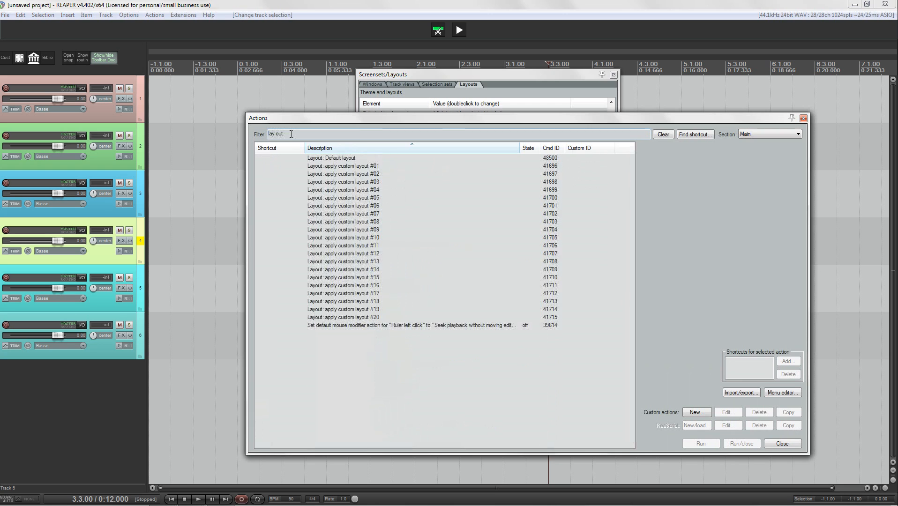
Run "Layout: apply custom layout #02" to apply the Big Meter layout to the track panels, keeping the layout list in view
left_click(337, 167)
left_click_drag(406, 122, 633, 107)
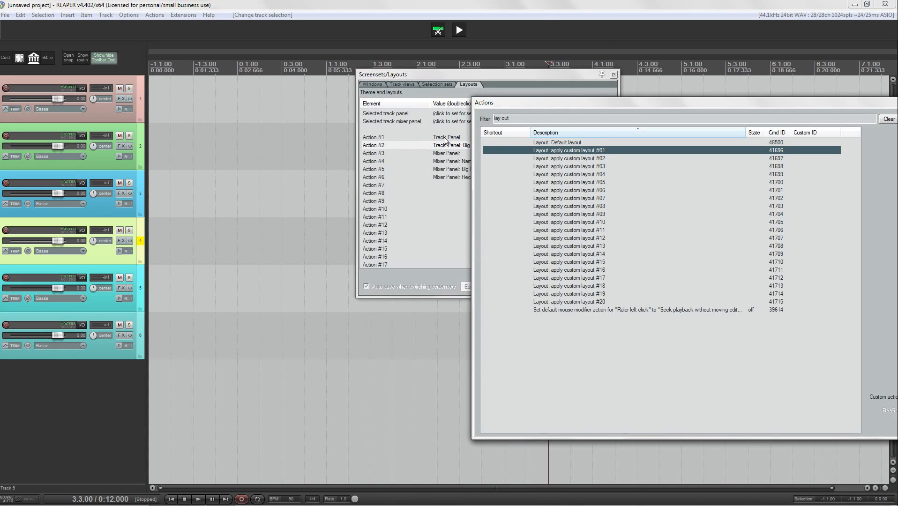
left_click_drag(512, 105, 576, 75)
left_click(604, 129)
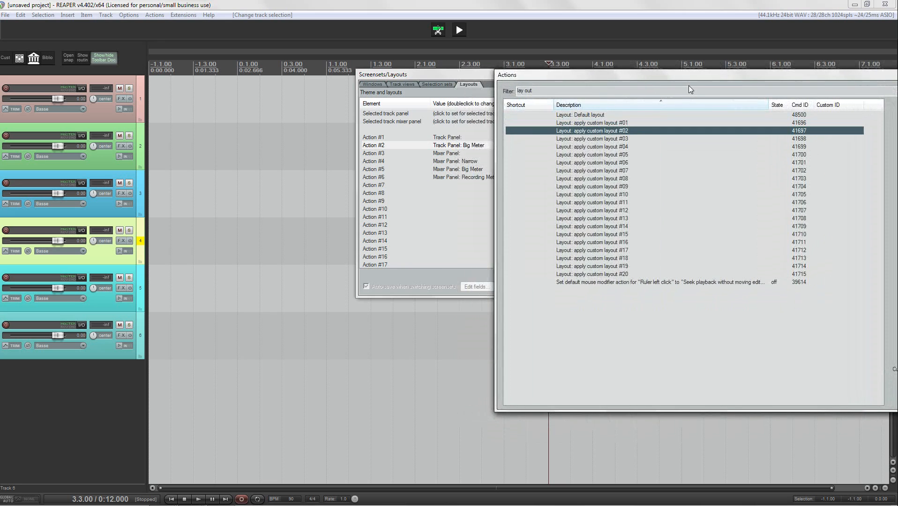
left_click_drag(684, 72, 614, 64)
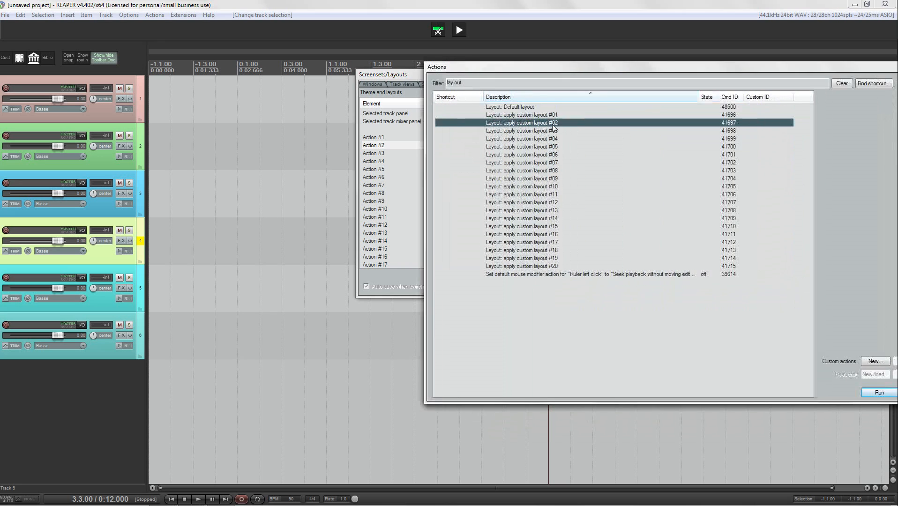
left_click(879, 393)
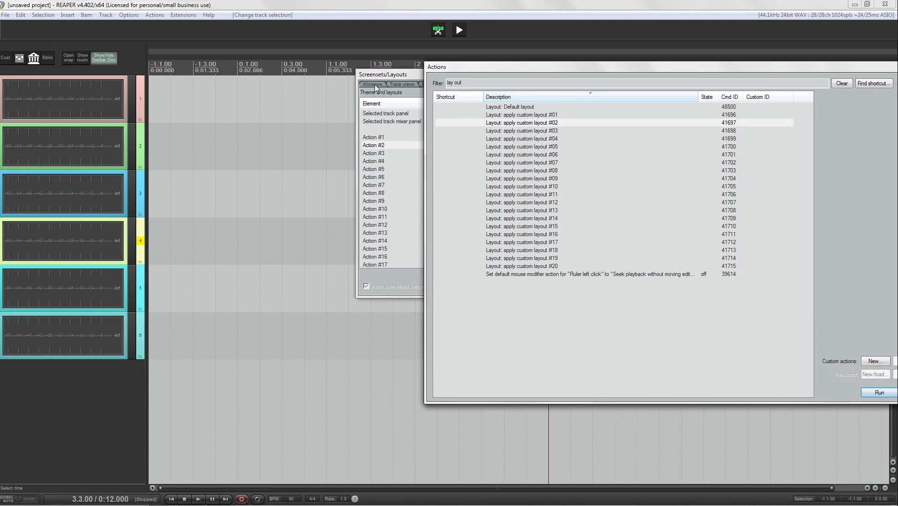
Run "Layout: apply custom layout #01" to restore the default track panel layout
left_click_drag(394, 75, 337, 69)
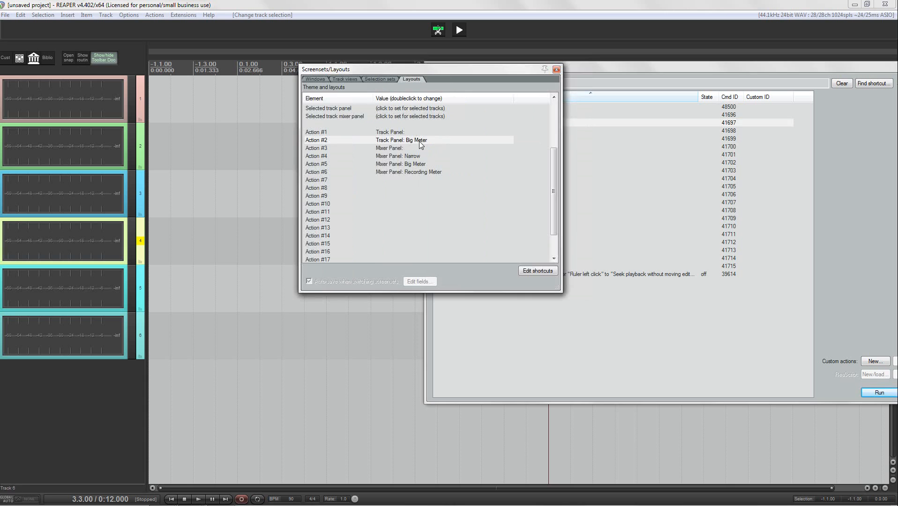
left_click(606, 73)
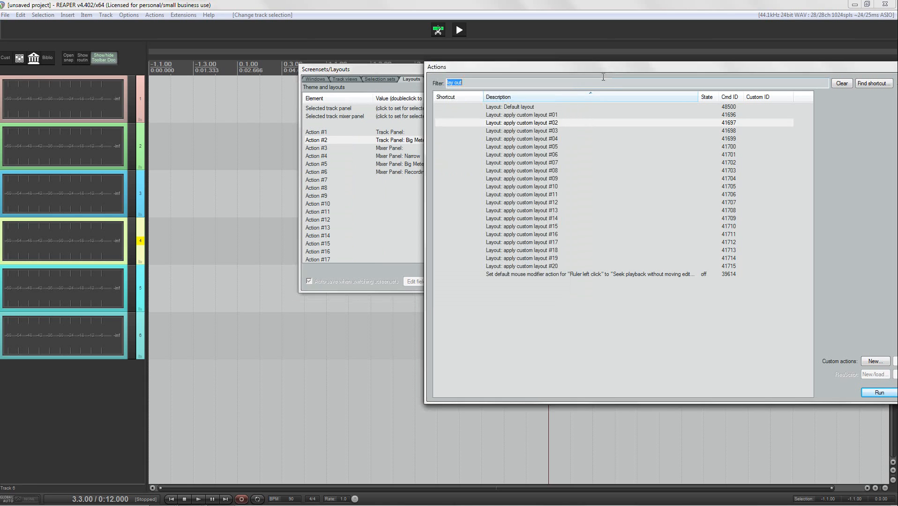
left_click(600, 115)
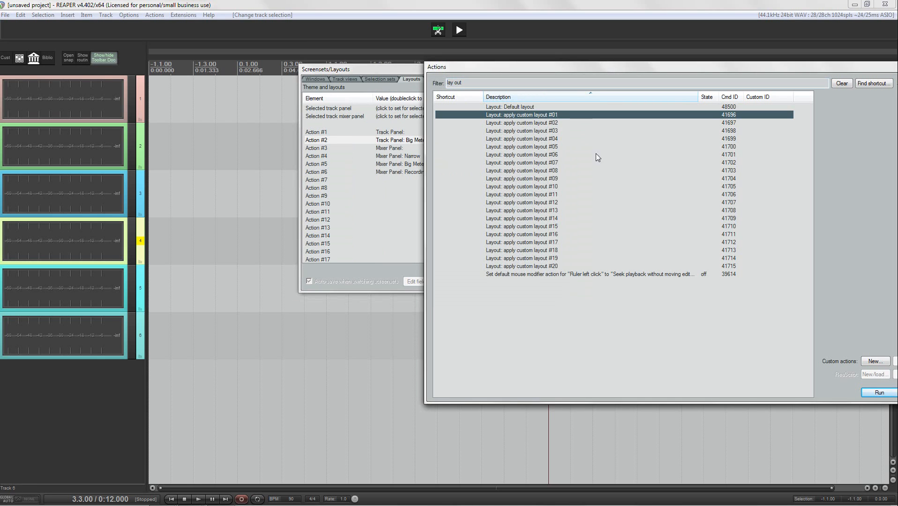
left_click(879, 393)
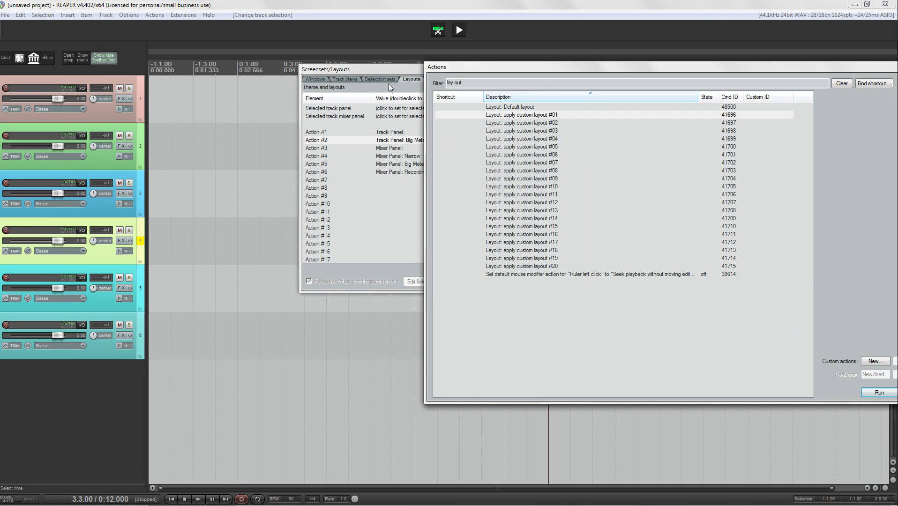
Show the mixer and run "Layout: apply custom layout #04" to apply the Narrow mixer panel layout
left_click_drag(352, 69, 287, 66)
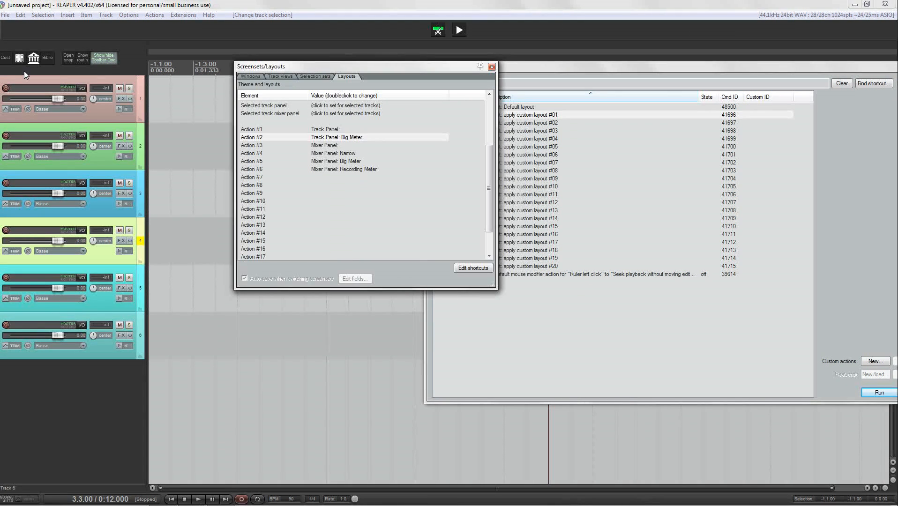
left_click(19, 60)
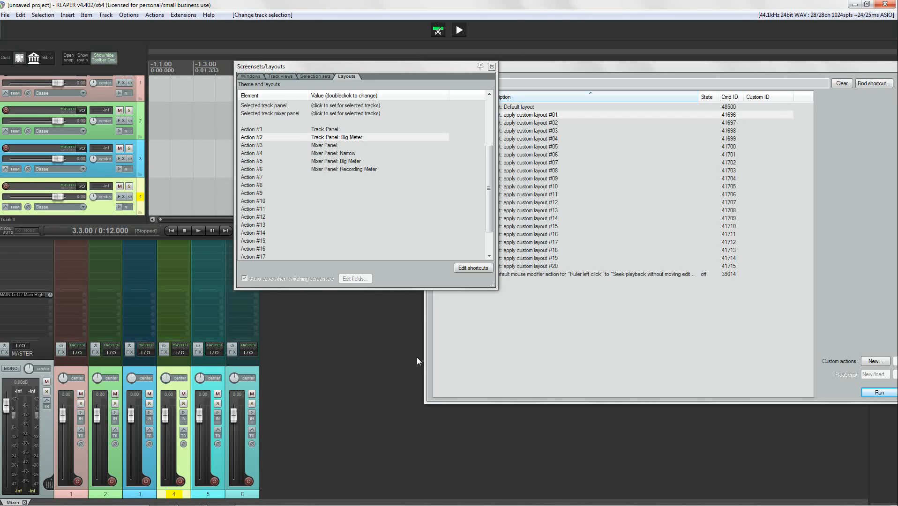
left_click(326, 147)
left_click(344, 155)
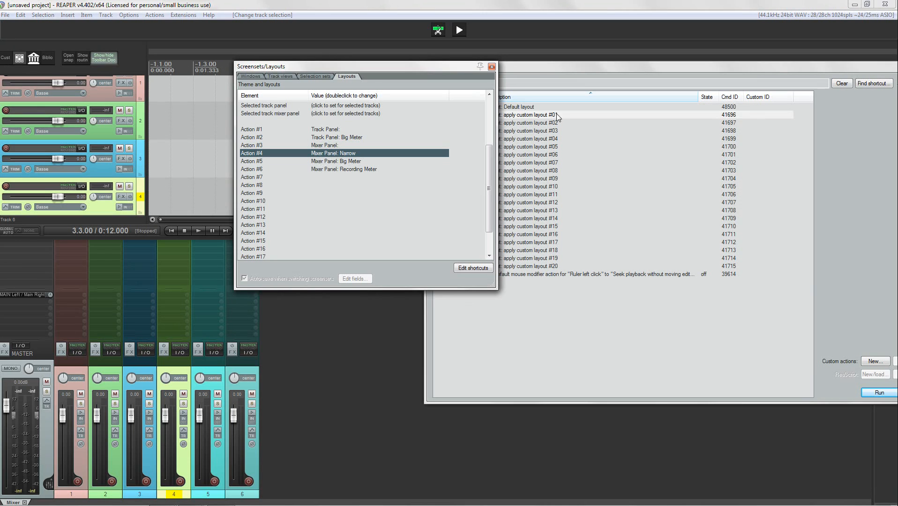
left_click(544, 140)
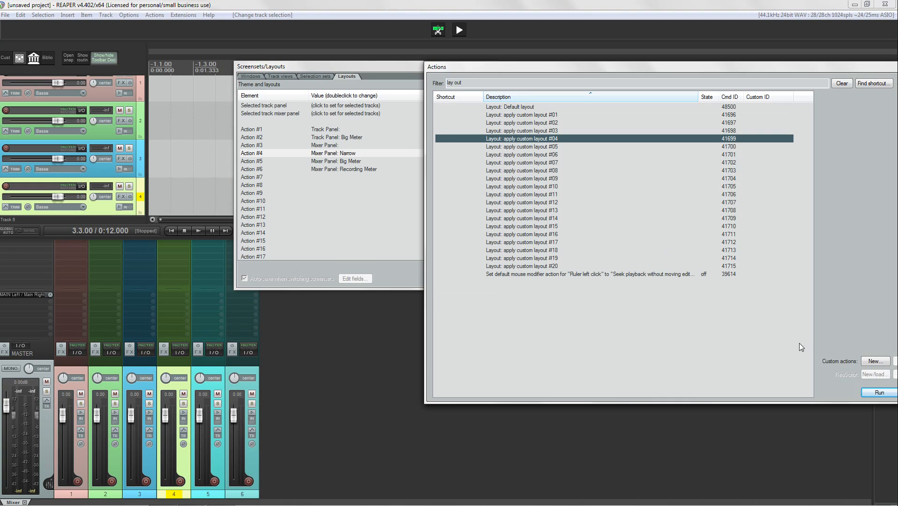
left_click(880, 393)
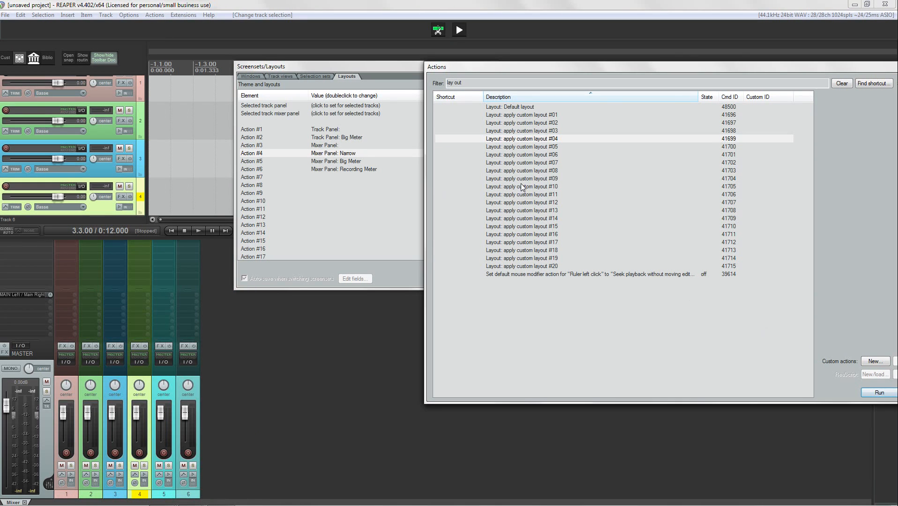
Run custom layouts #05 and #06 to try the Big Meter and Recording Meter mixer panel layouts
left_click(551, 155)
left_click(549, 148)
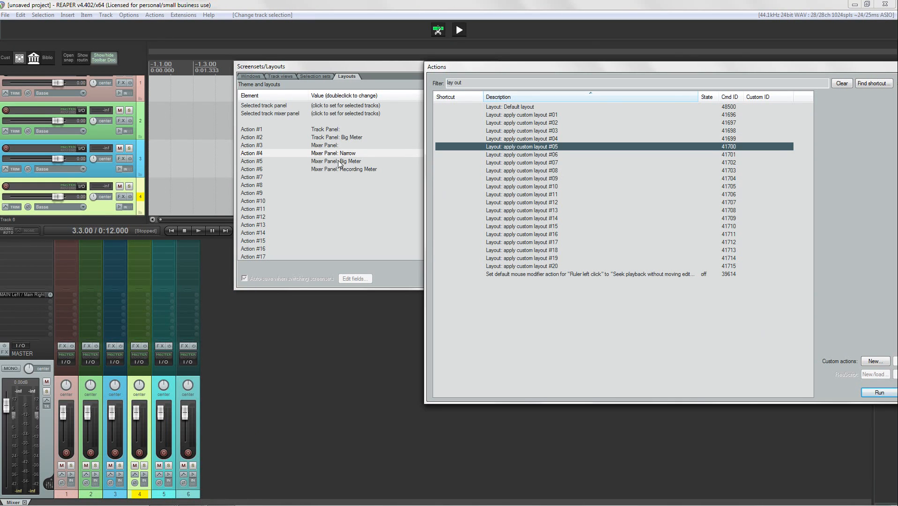
left_click(879, 393)
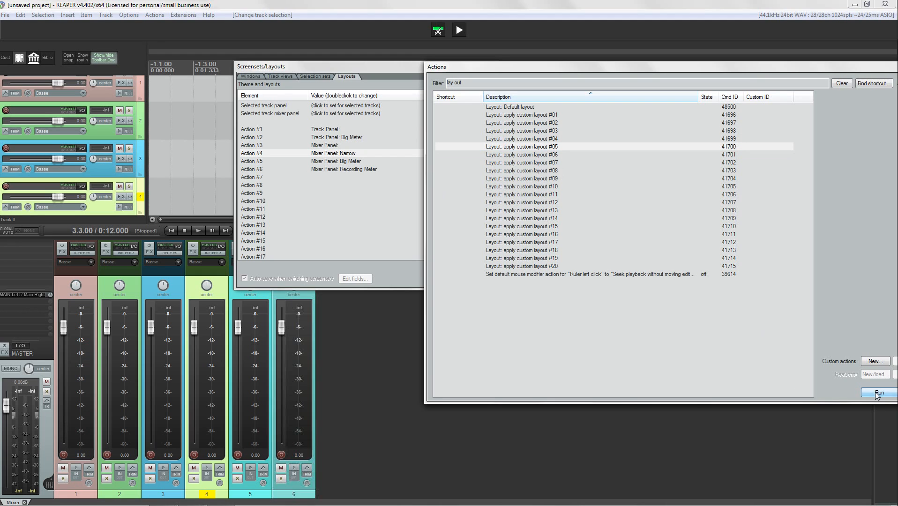
left_click(542, 155)
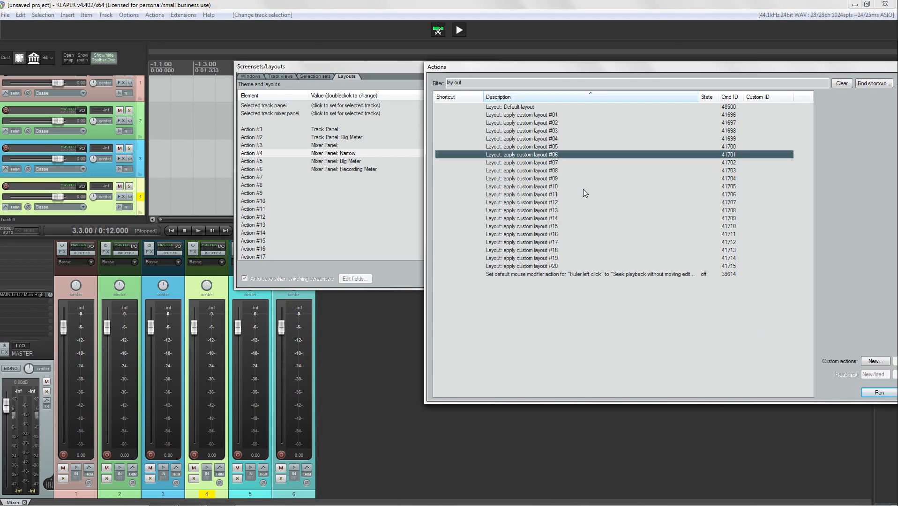
left_click(879, 393)
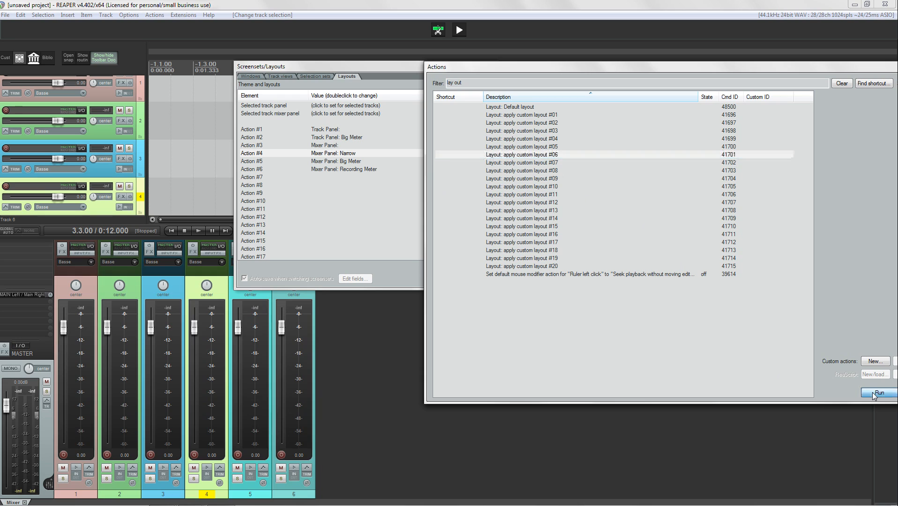
Run "Layout: apply custom layout #03" to restore the default mixer panel layout
left_click(547, 131)
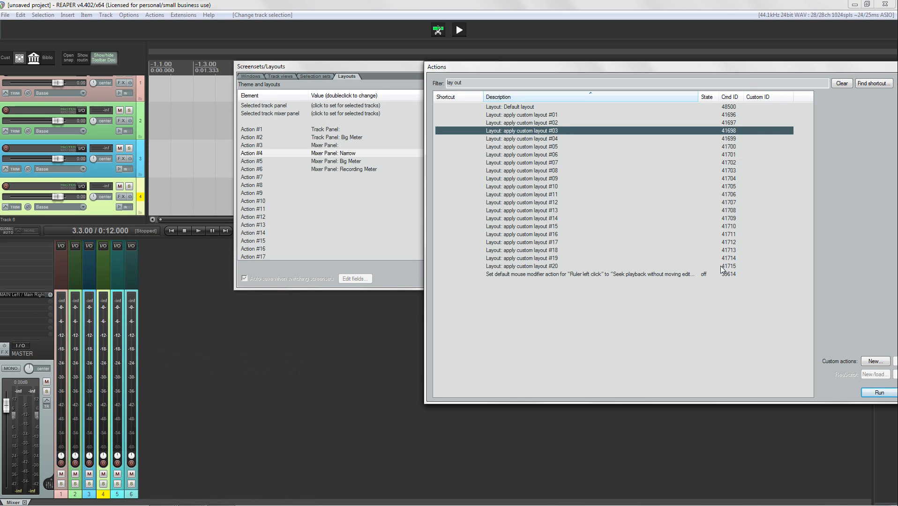
left_click(878, 392)
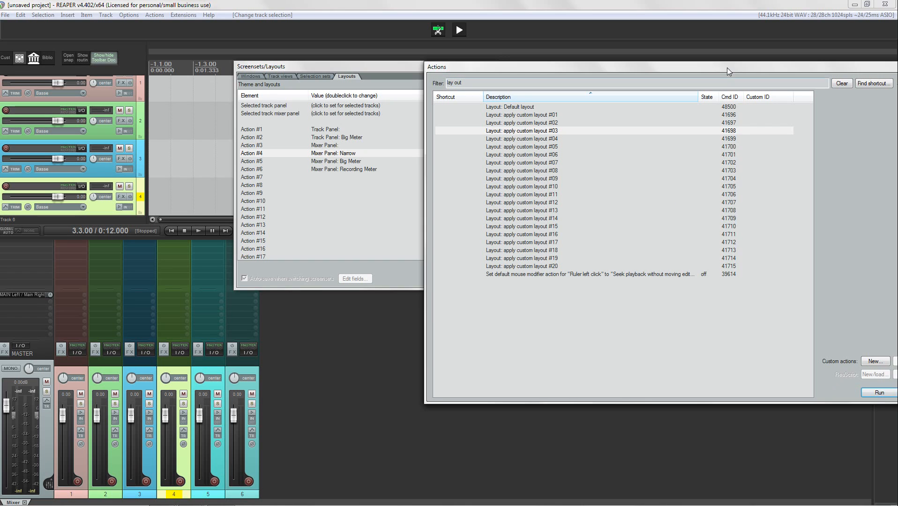
Open Floating toolbar 8 for customization and arrange the Screensets/Layouts and Actions windows so both lists can be read
left_click_drag(727, 68, 593, 60)
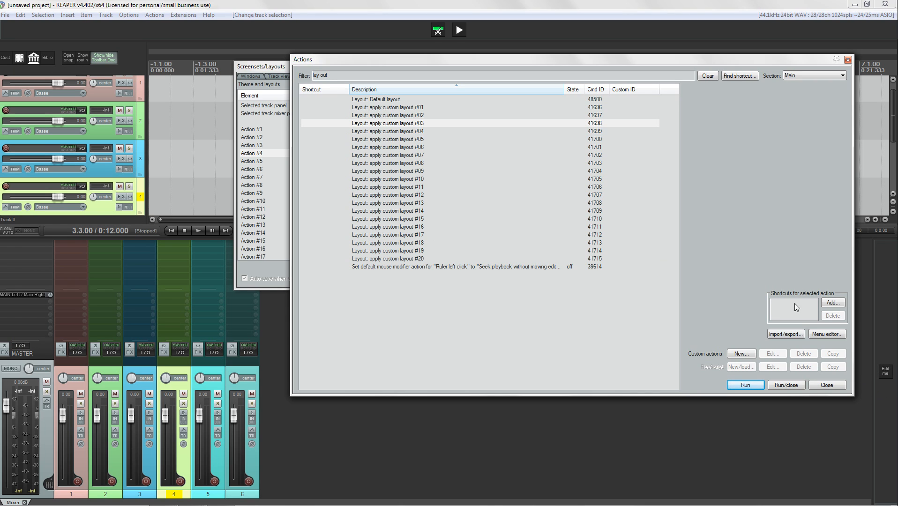
left_click(884, 373)
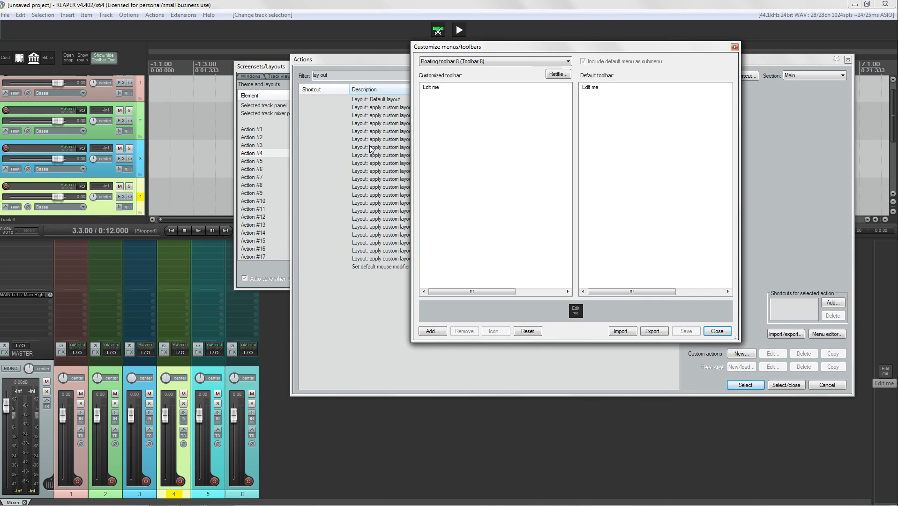
left_click_drag(286, 70, 126, 47)
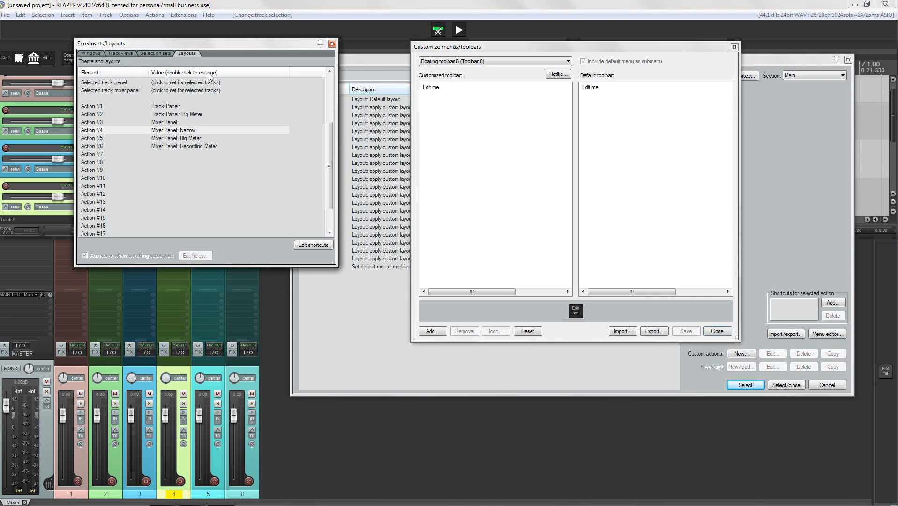
left_click(393, 62)
left_click(494, 49)
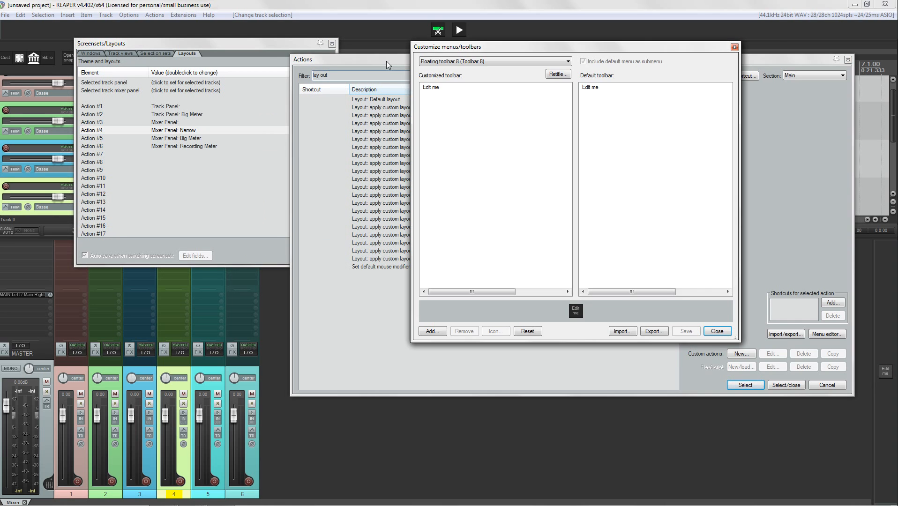
left_click_drag(386, 61, 334, 72)
left_click_drag(339, 135, 571, 121)
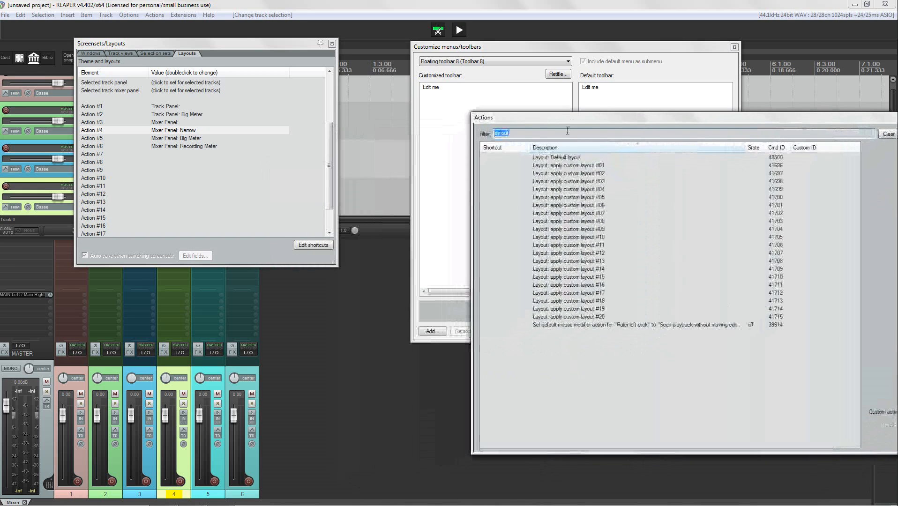
Add the actions "Layout: apply custom layout" #03, #04, #05 and #06 to Floating toolbar 8 and close the action list
left_click(597, 182)
left_click_drag(718, 115, 548, 99)
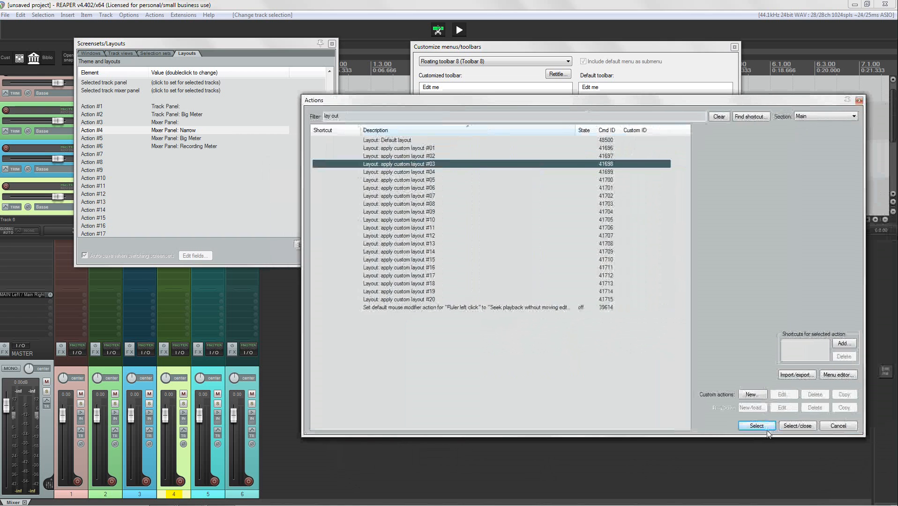
left_click(766, 428)
left_click(431, 173)
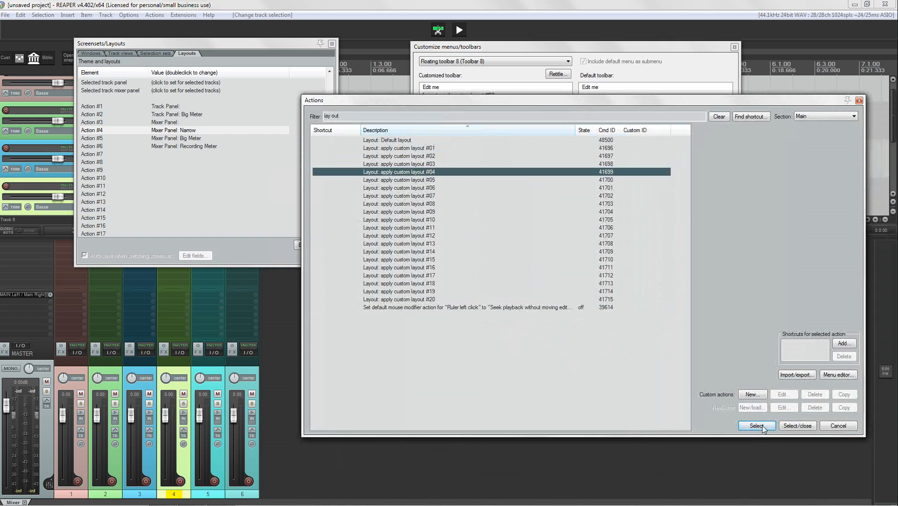
left_click(756, 426)
left_click(469, 180)
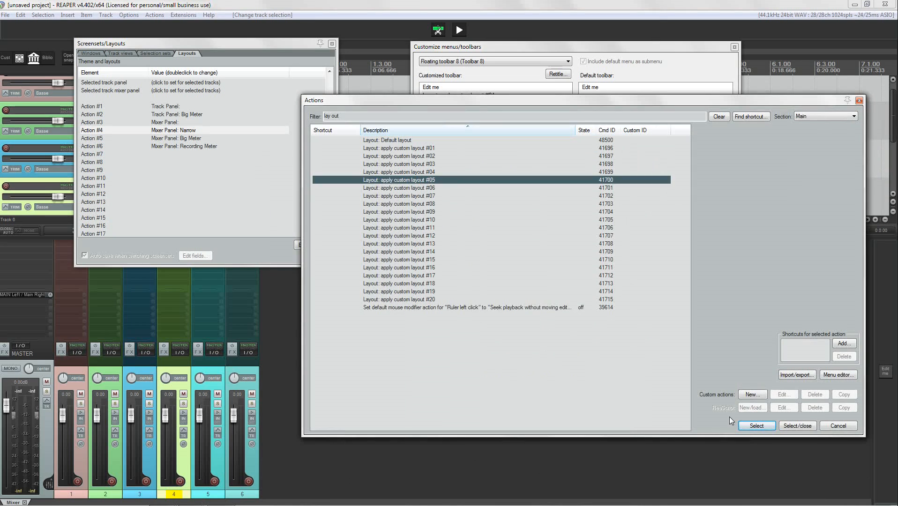
left_click(756, 426)
left_click(429, 188)
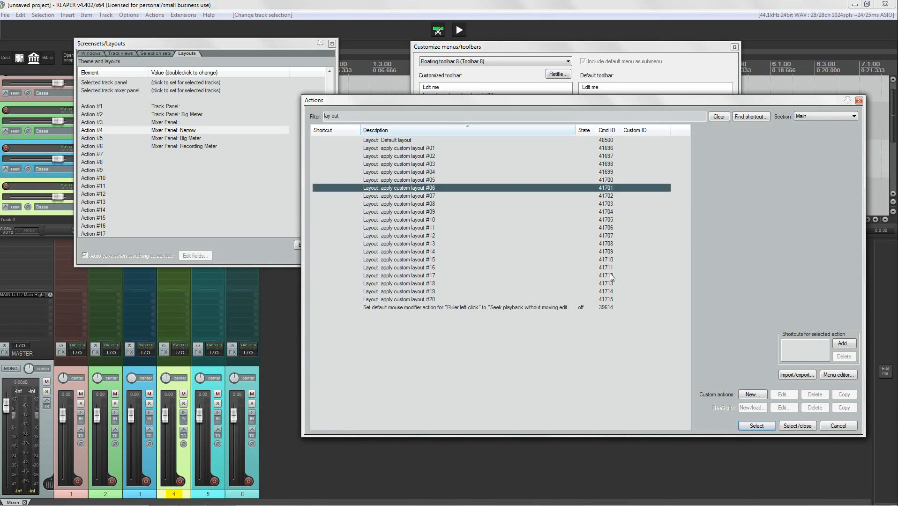
left_click(758, 426)
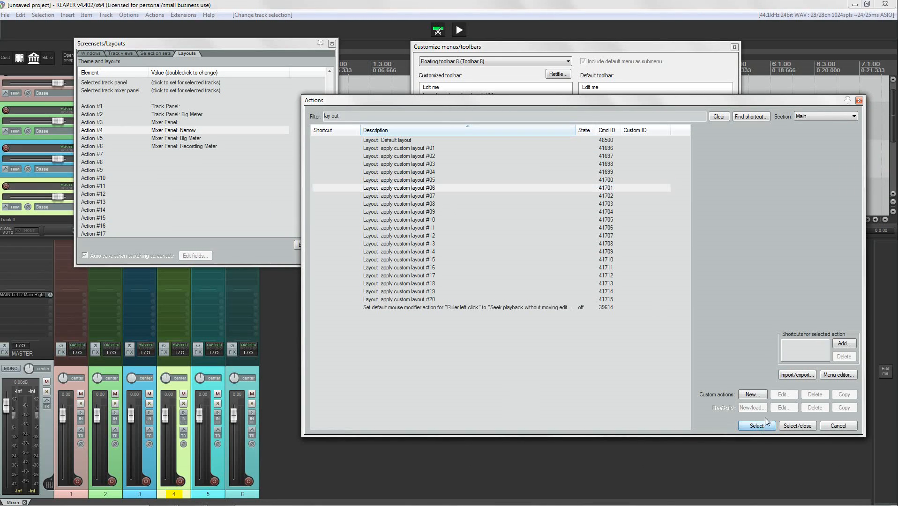
left_click(859, 100)
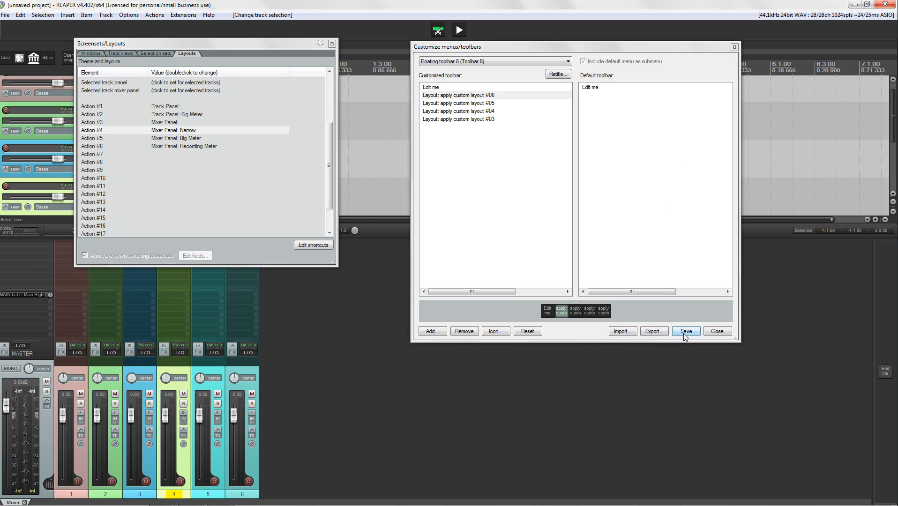
Reorder the toolbar's custom layout actions in ascending order from #03 to #06 and save the toolbar
mouse_move(481, 120)
left_mouse_down()
mouse_move(479, 96)
mouse_move(482, 112)
left_mouse_up()
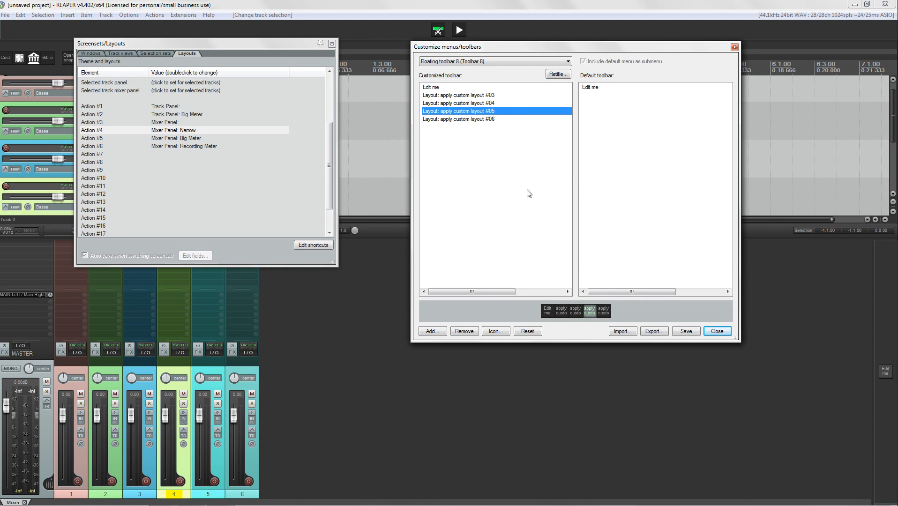
left_click(686, 330)
Test custom layouts #04, #05 and #06 from the docked toolbar and return the mixer to default layout #03
left_click(885, 368)
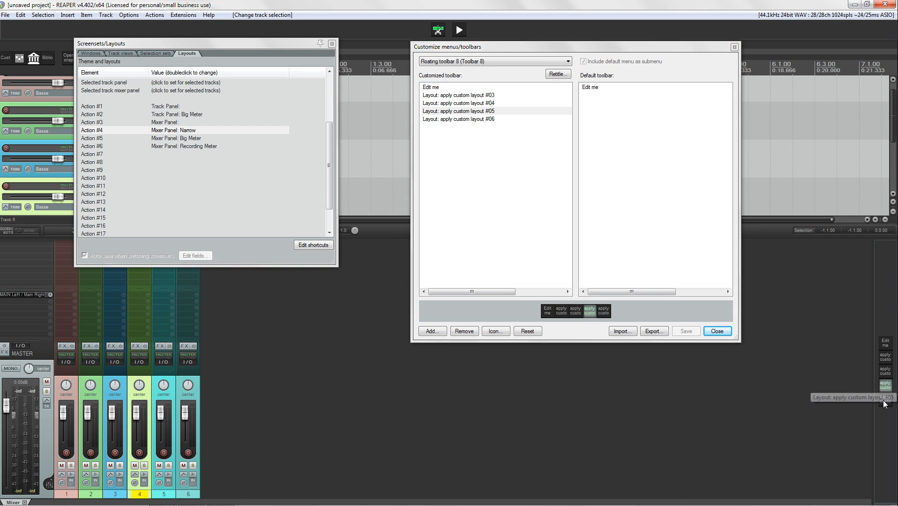
left_click(886, 385)
left_click(886, 370)
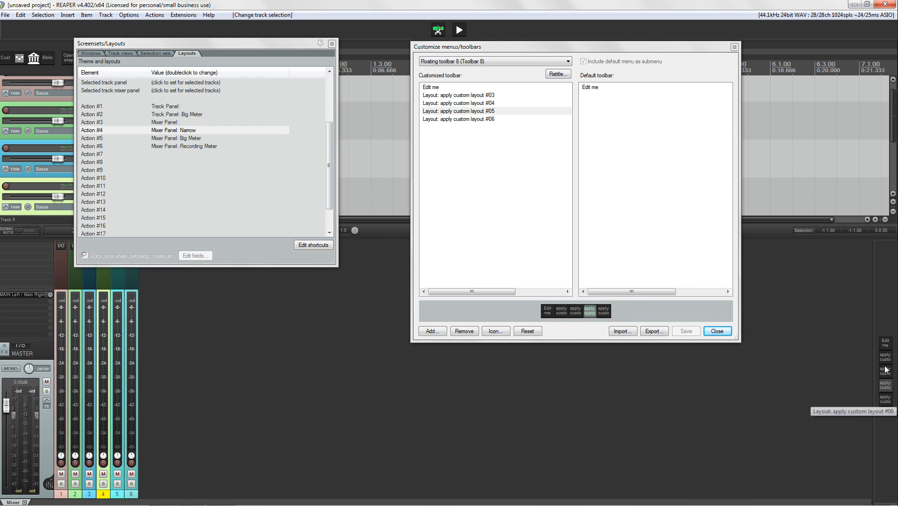
left_click(885, 358)
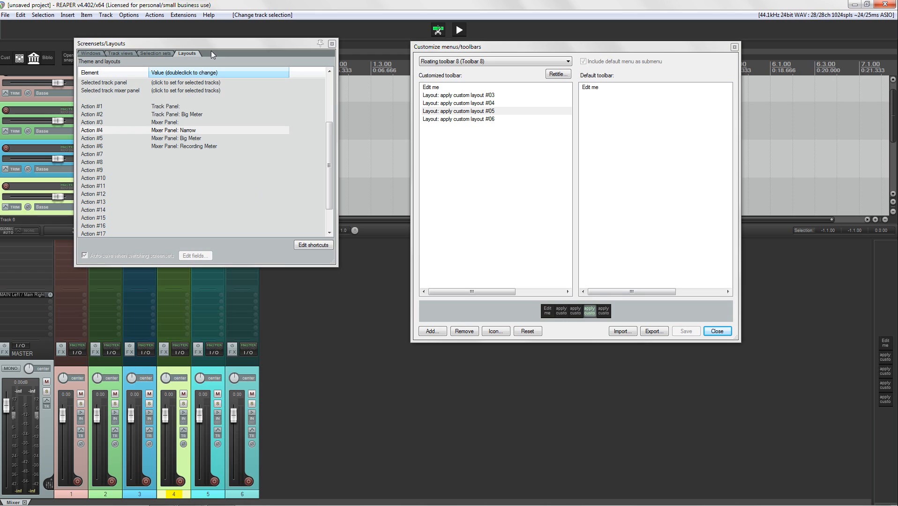
Assign Selected Mixer Panel with the Big Meter layout to Action #7 in Screensets/Layouts
double_click(164, 155)
left_click(166, 156)
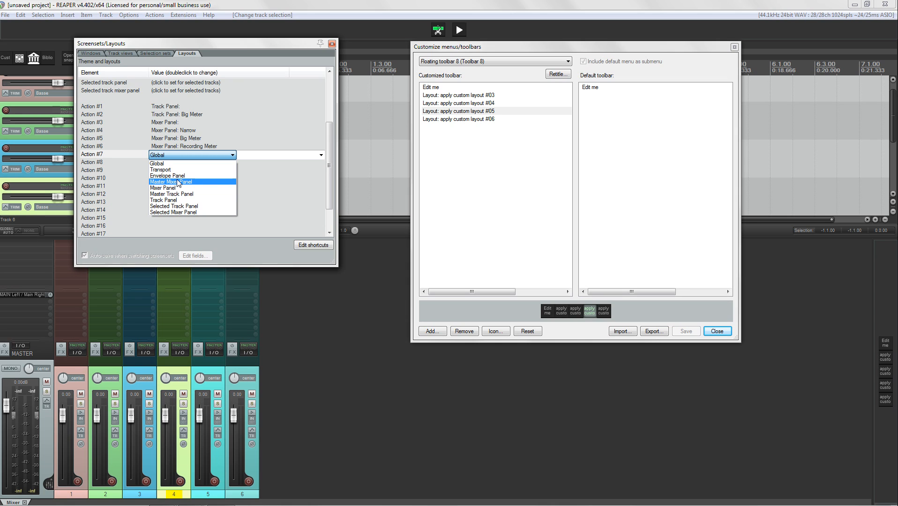
left_click(175, 212)
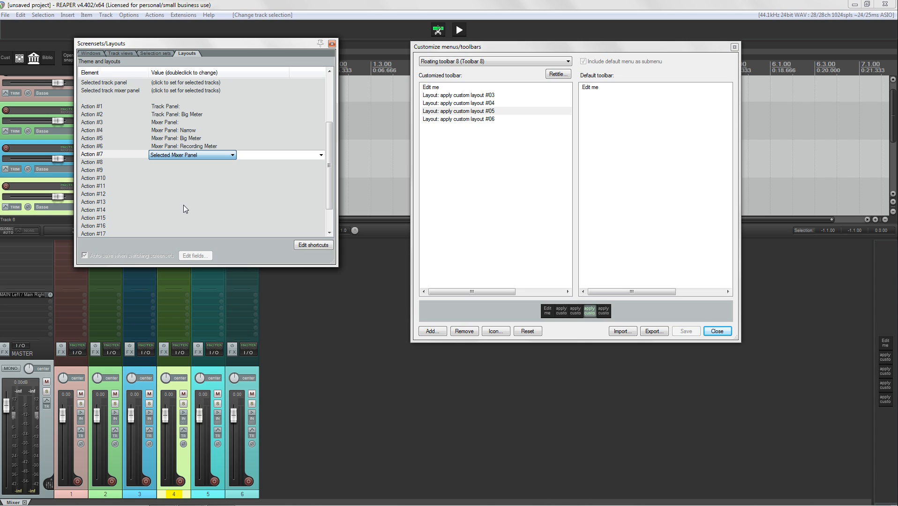
left_click(320, 155)
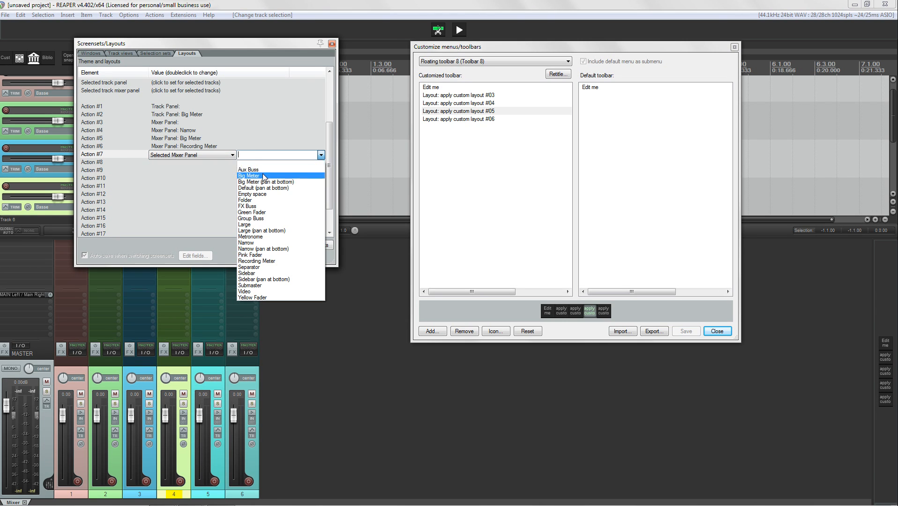
left_click(263, 173)
Assign Selected Mixer Panel with the blank default layout to Action #8 and close the toolbar customization window
left_click(173, 163)
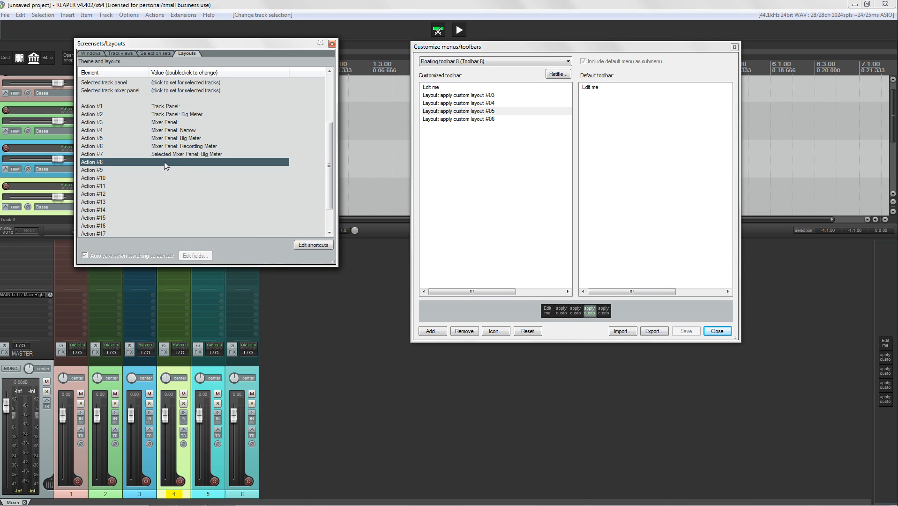
left_click(164, 164)
left_click(164, 163)
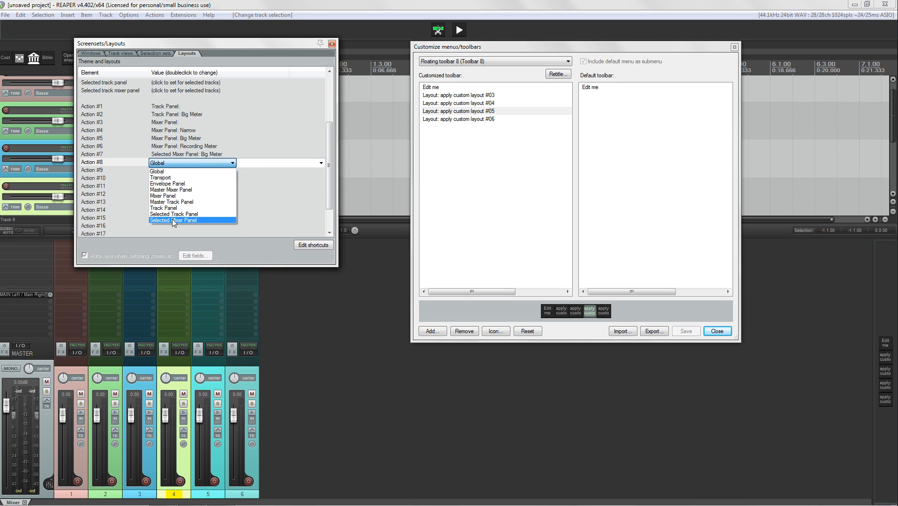
left_click(173, 221)
left_click(312, 164)
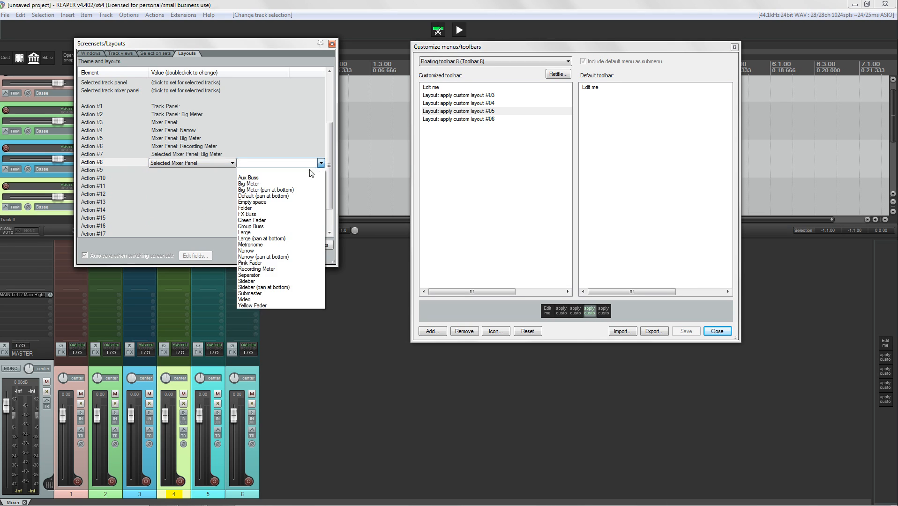
left_click(282, 175)
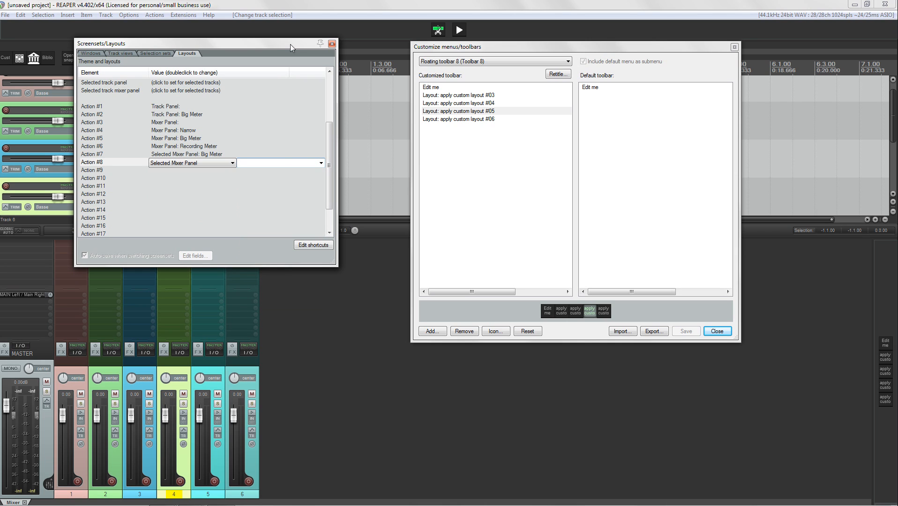
left_click_drag(245, 42, 326, 46)
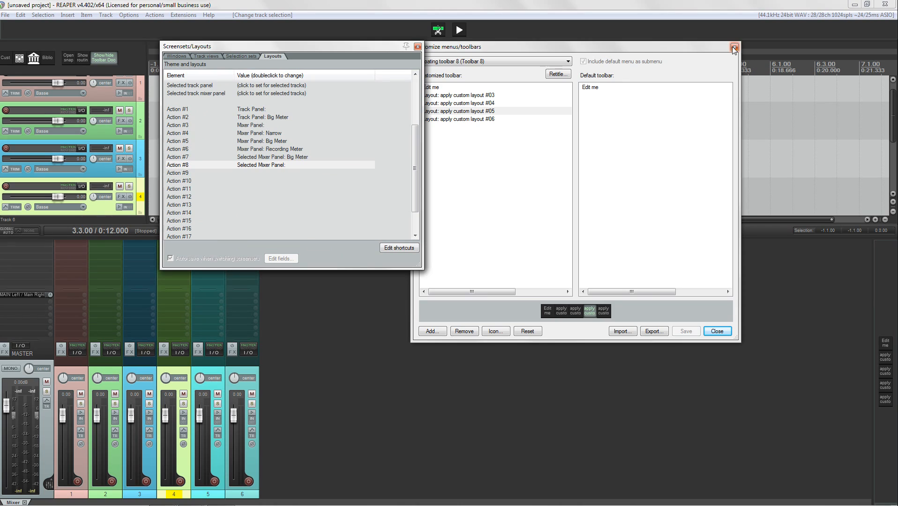
left_click(734, 48)
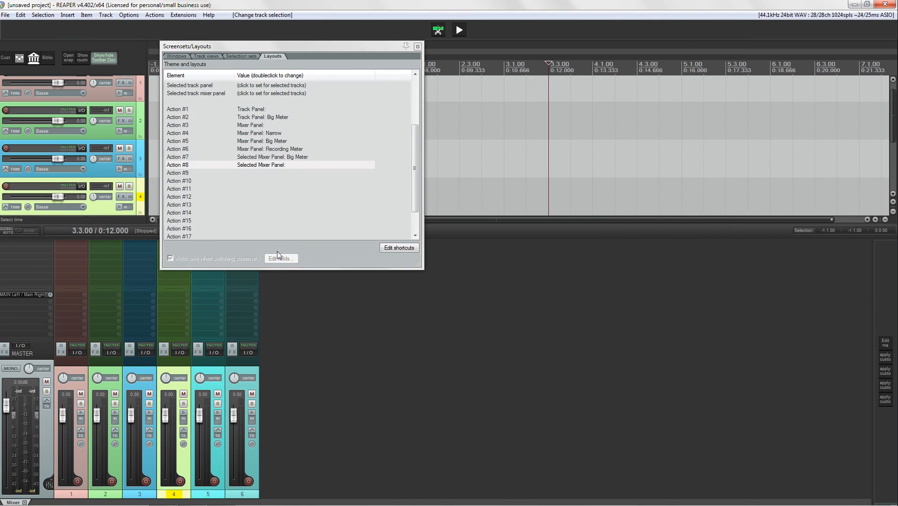
Filter the action list by "lay out 7" and run "Layout: apply custom layout #07" on selected track 4
left_click(155, 14)
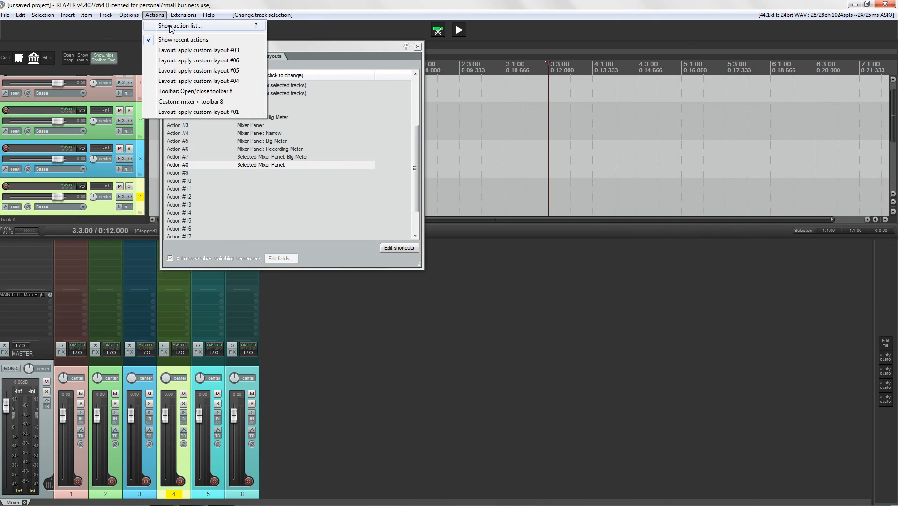
left_click(244, 174)
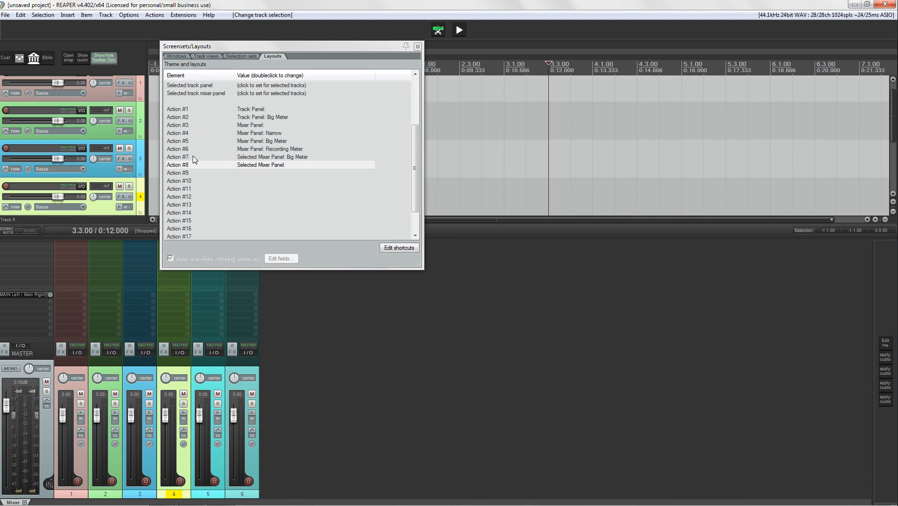
double_click(302, 157)
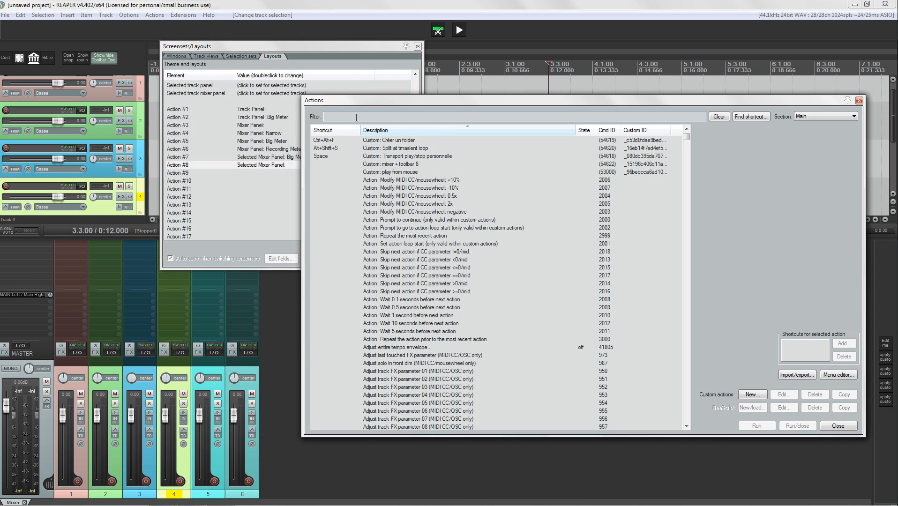
type("lay ou")
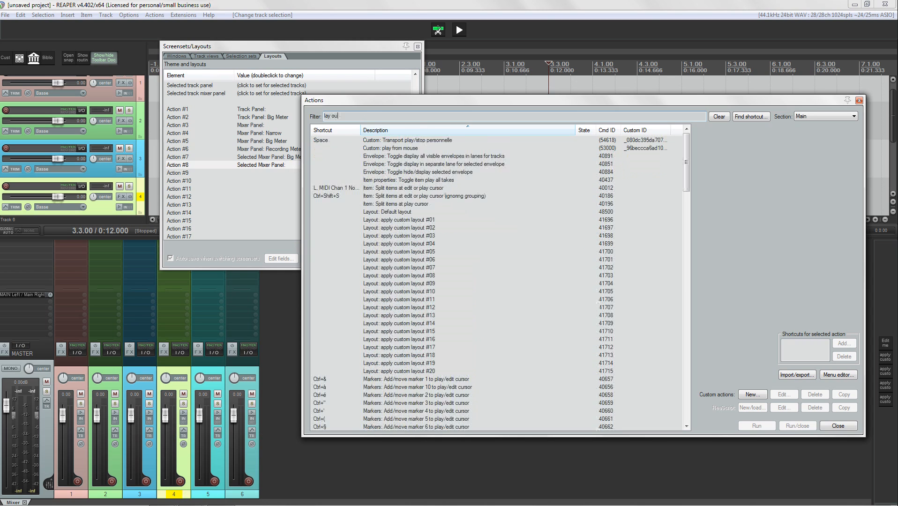
type("t 7")
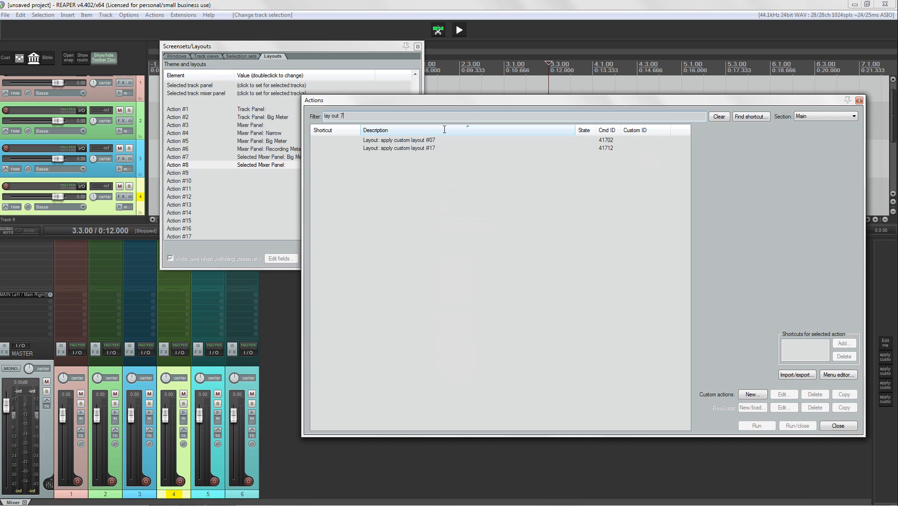
left_click(445, 140)
left_click_drag(488, 97, 591, 47)
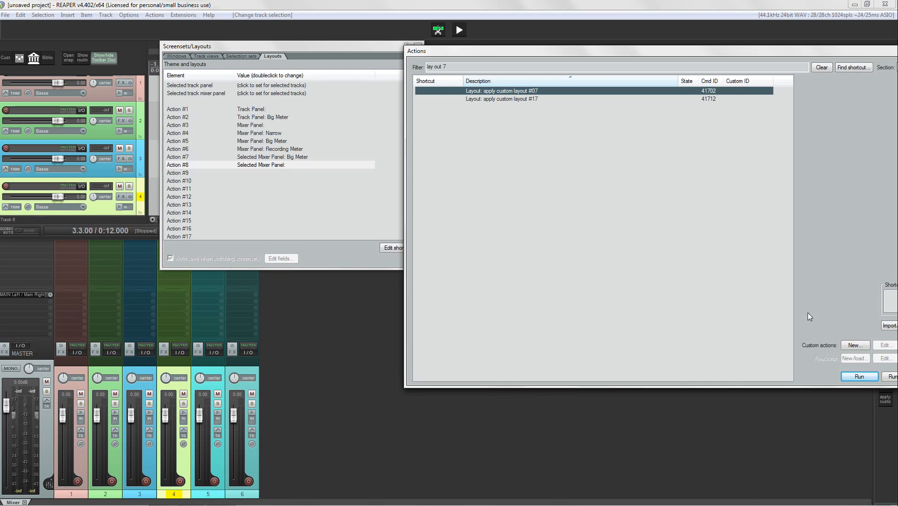
left_click(857, 377)
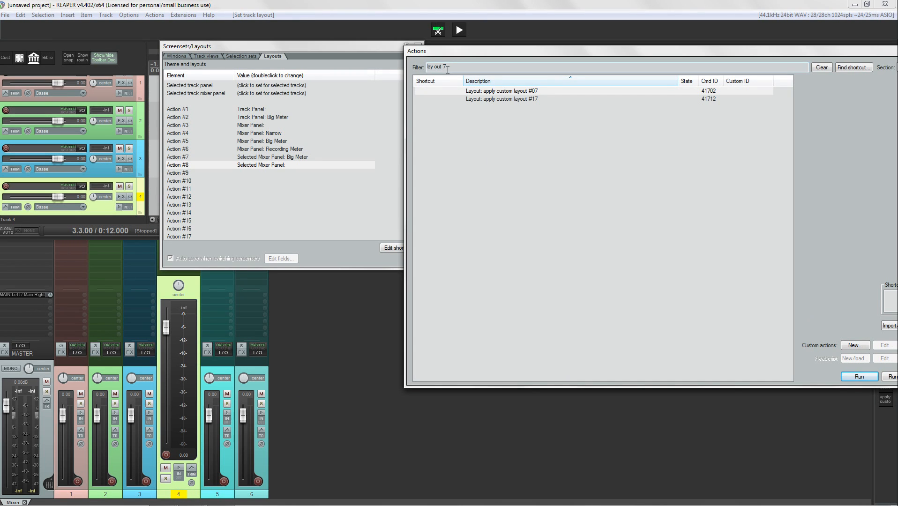
Filter the action list by "lay out 8" and run "Layout: apply custom layout #08" to restore track 4's default mixer panel
key("BackSpace")
type("8")
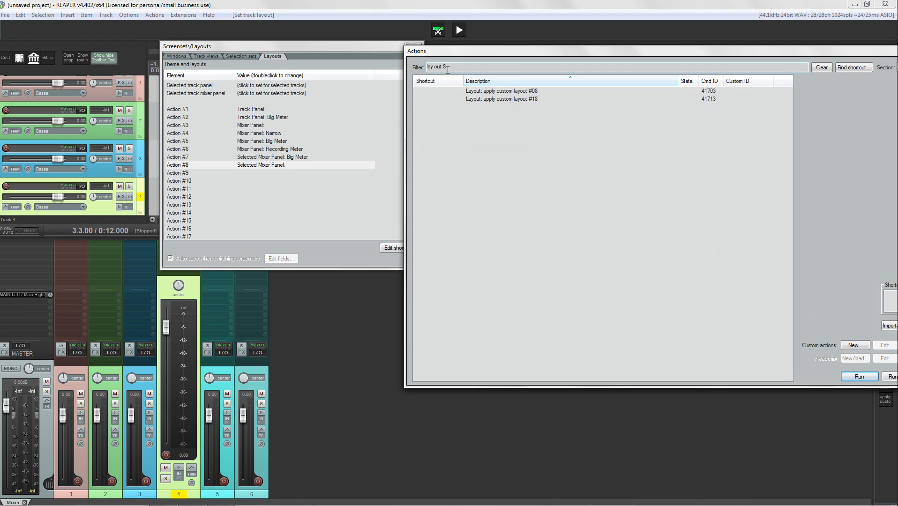
left_click(520, 91)
left_click(851, 378)
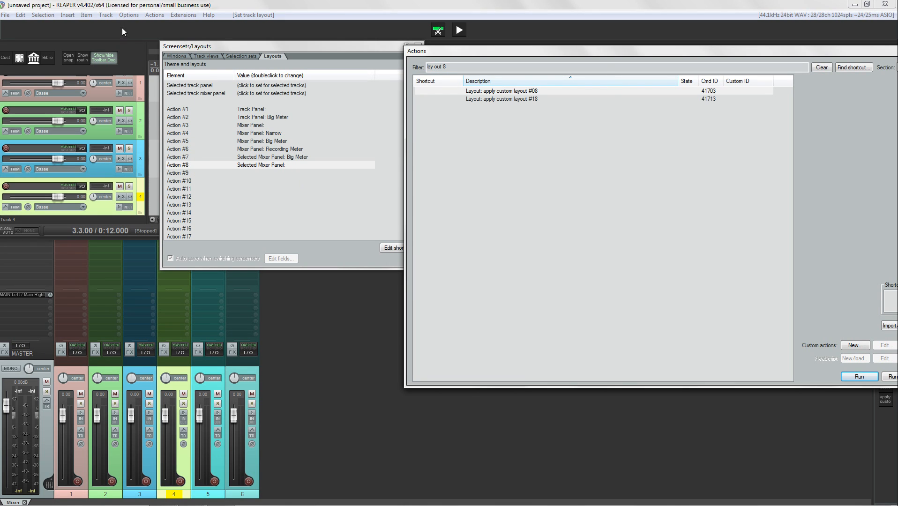
Open the Mouse Modifiers preferences and set the context to Mixer control panel with double click
left_click(134, 17)
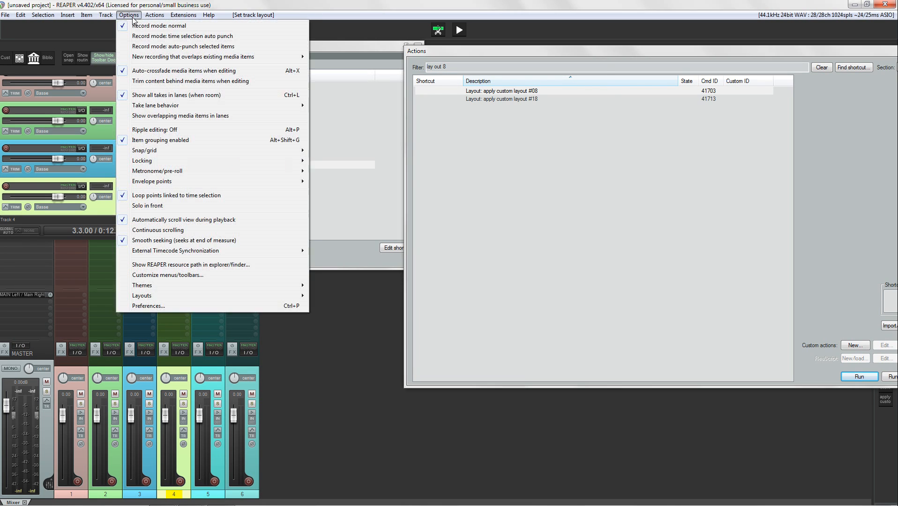
left_click(148, 306)
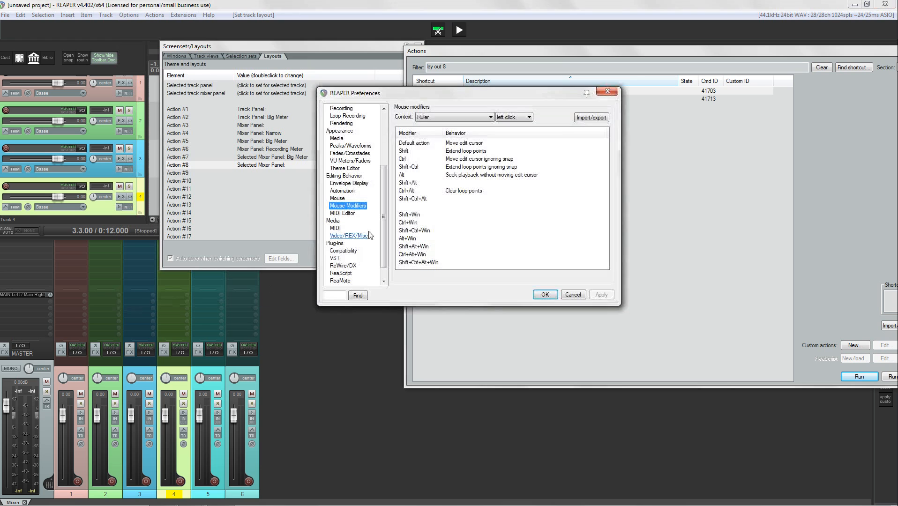
left_click(467, 118)
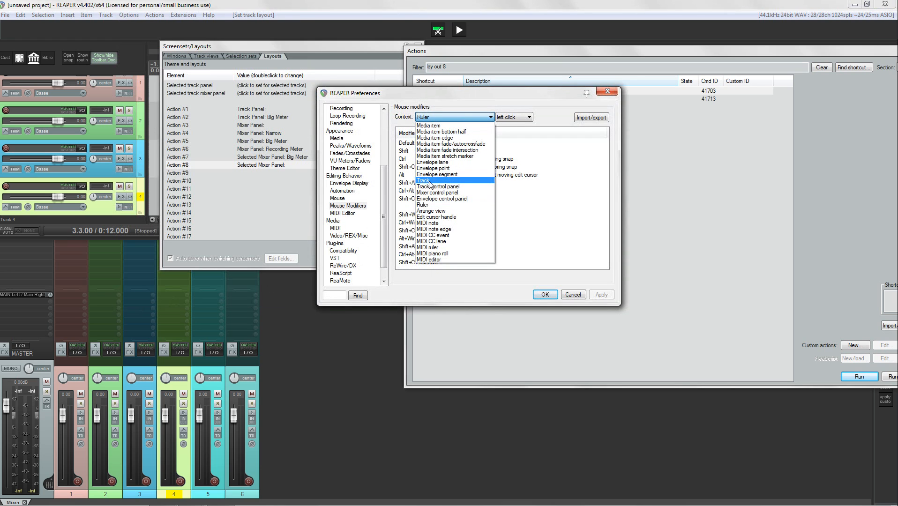
left_click(432, 192)
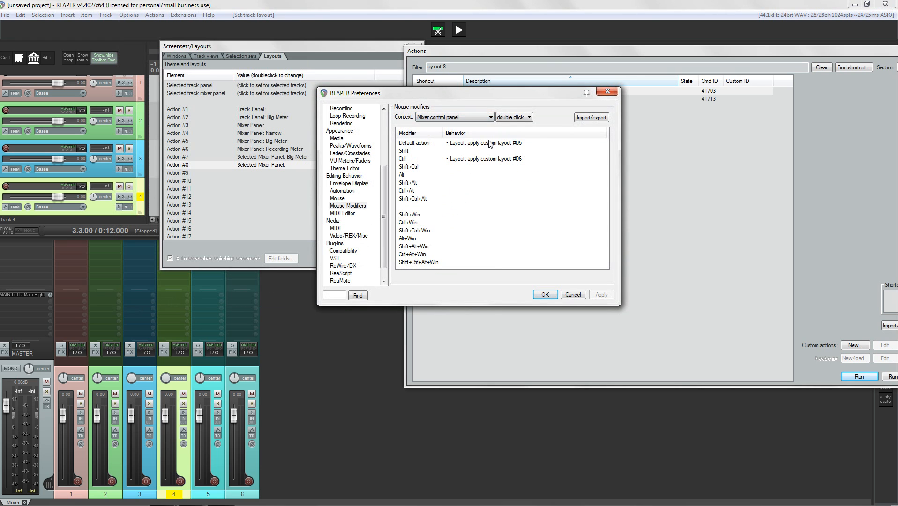
Assign "Layout: apply custom layout #07" as the default double-click action for the mixer control panel, filtering the action list by "lay out 7"
left_click(487, 143)
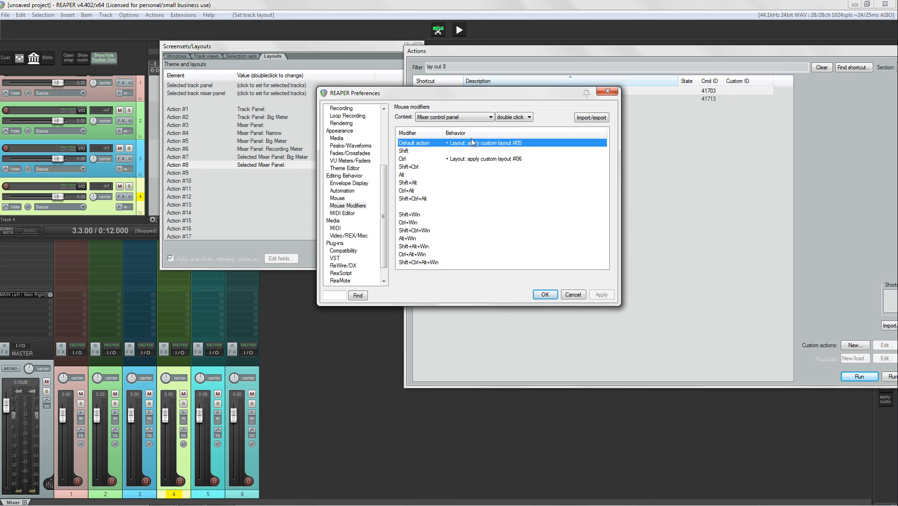
double_click(504, 143)
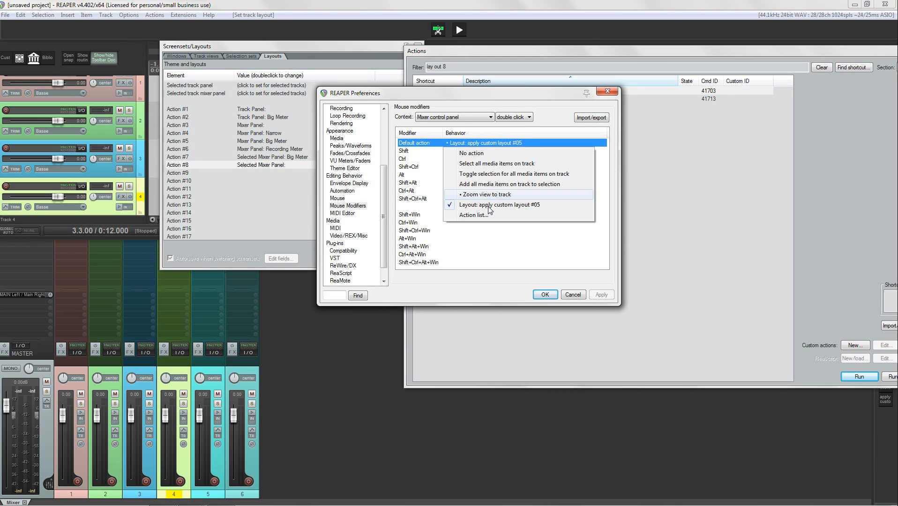
left_click(483, 215)
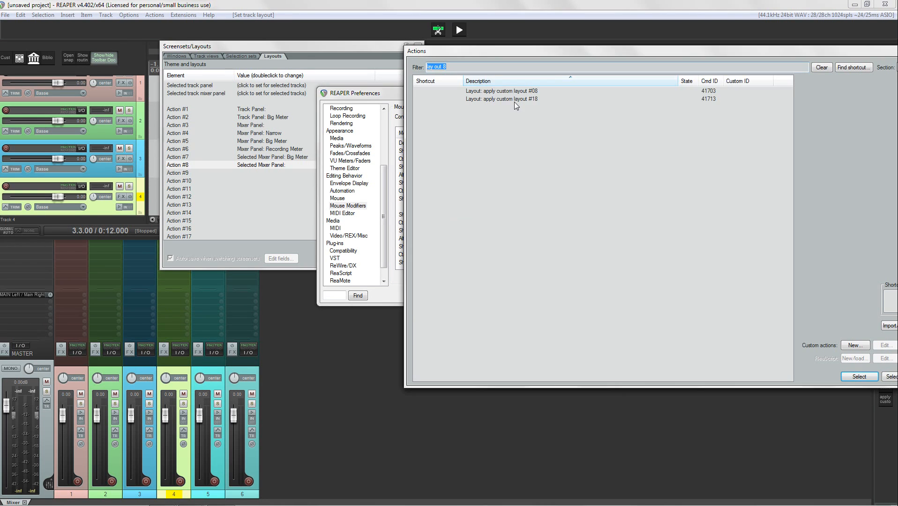
left_click(466, 68)
key("BackSpace")
type("7")
double_click(525, 92)
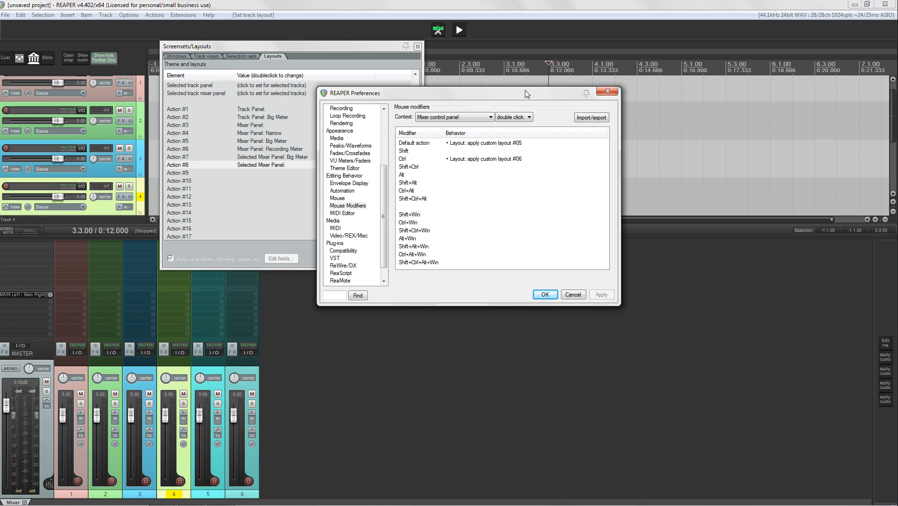
Assign "Layout: apply custom layout #08" to the mixer panel's Ctrl double-click modifier, save the preferences and close Screensets/Layouts
left_click(495, 160)
left_click(473, 241)
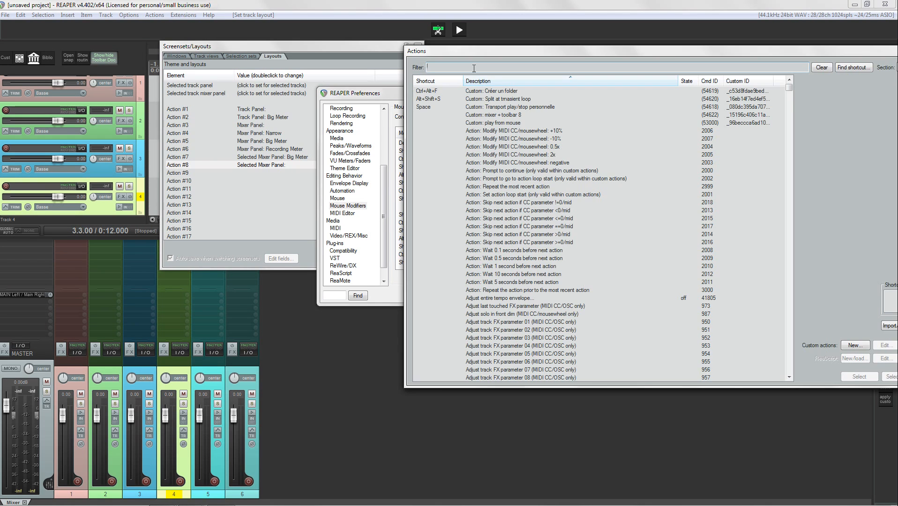
type("lay out")
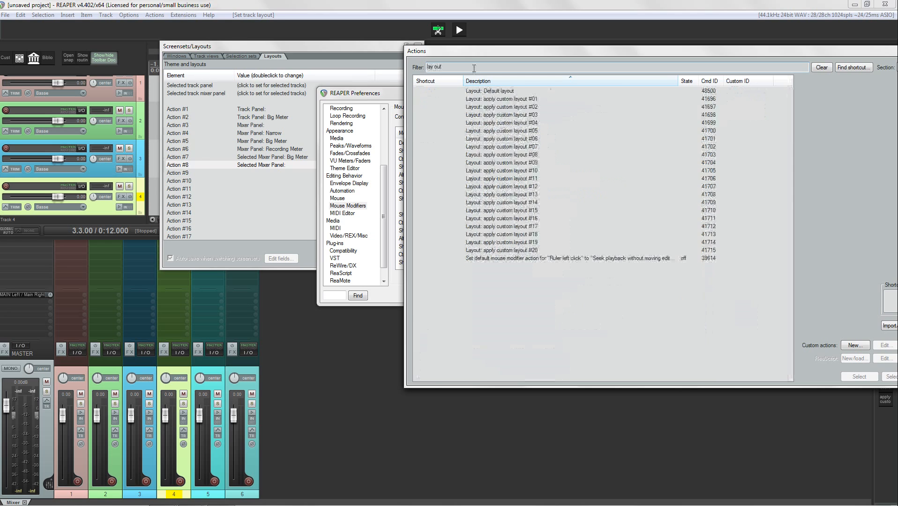
left_click(516, 155)
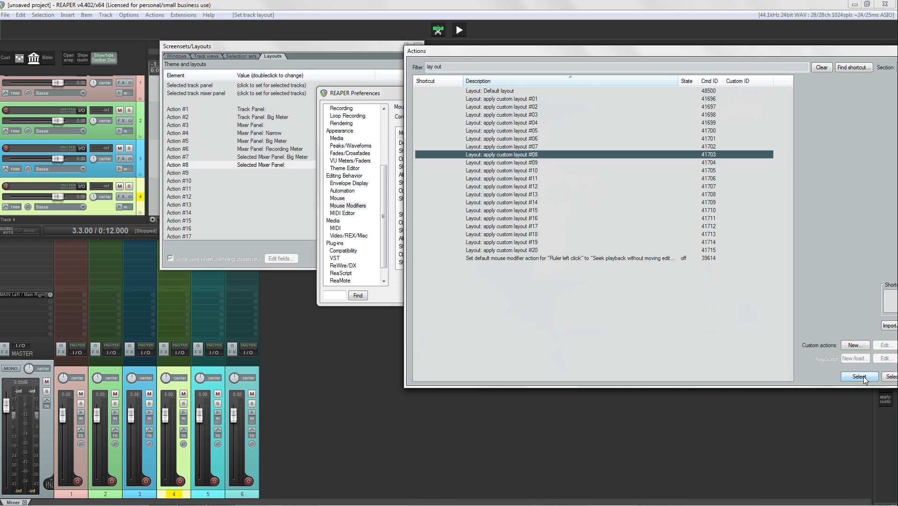
left_click(864, 378)
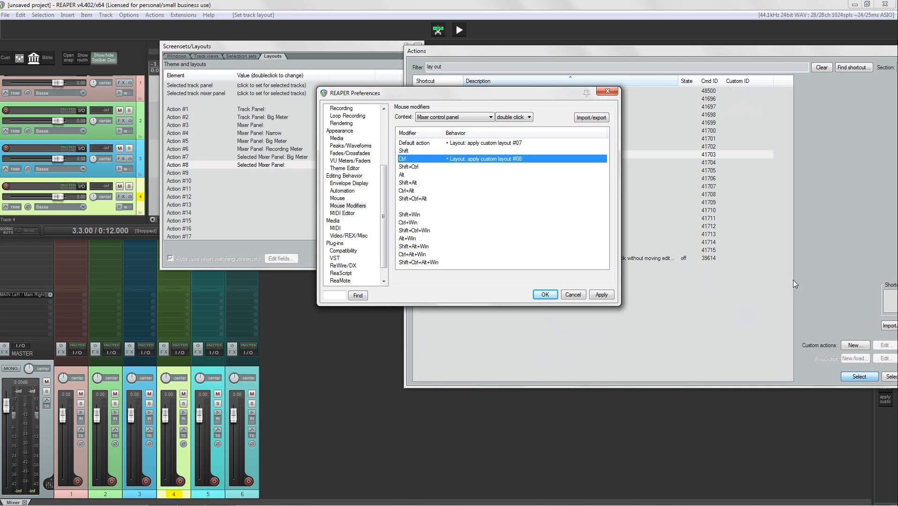
left_click(551, 295)
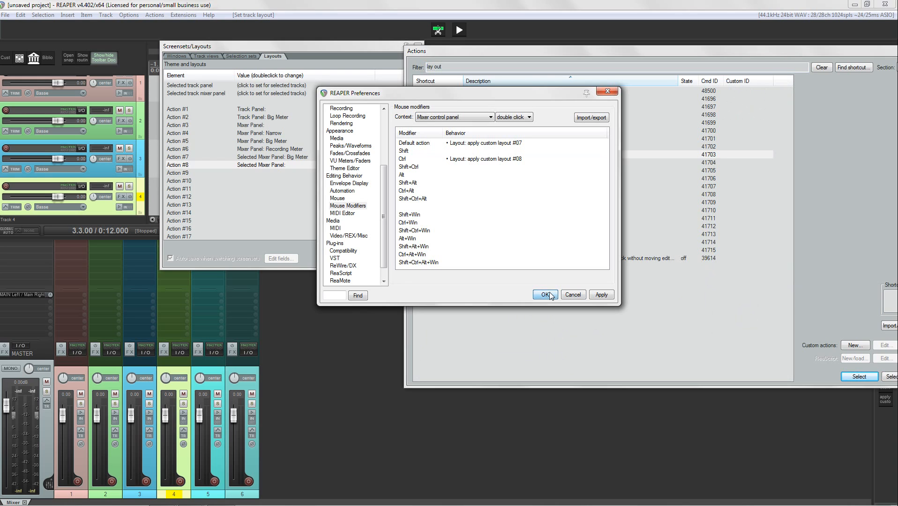
left_click(418, 46)
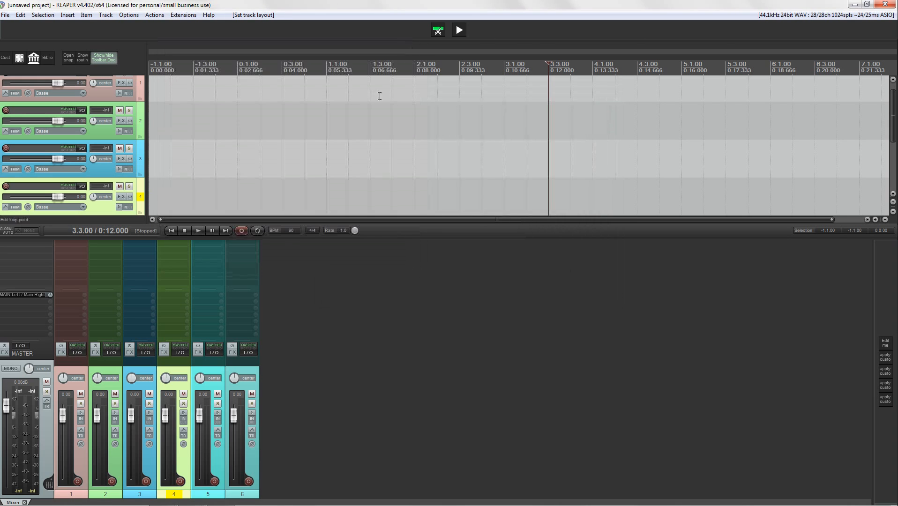
Test the new mouse modifiers by switching the mixer panels of tracks 4 and 5 to Big Meter and back to default
left_click(180, 368, "ctrl")
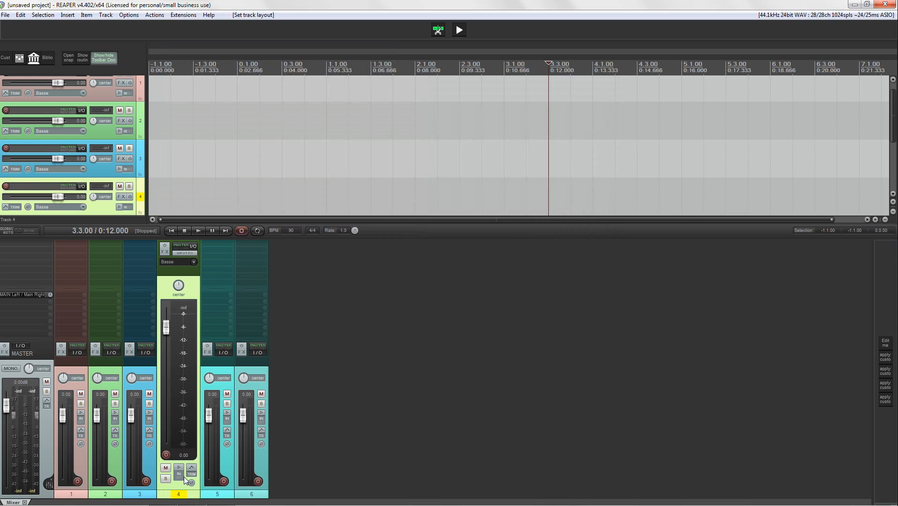
double_click(190, 290, "ctrl")
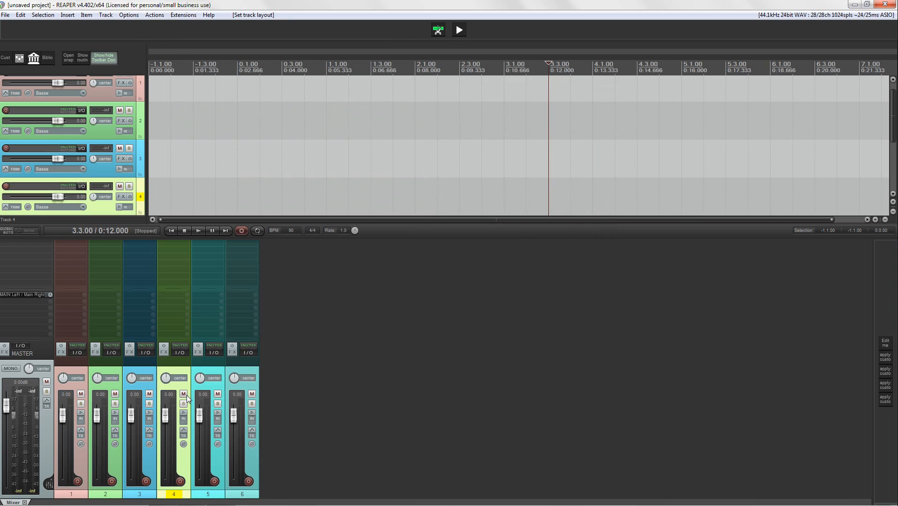
left_click(213, 373, "ctrl")
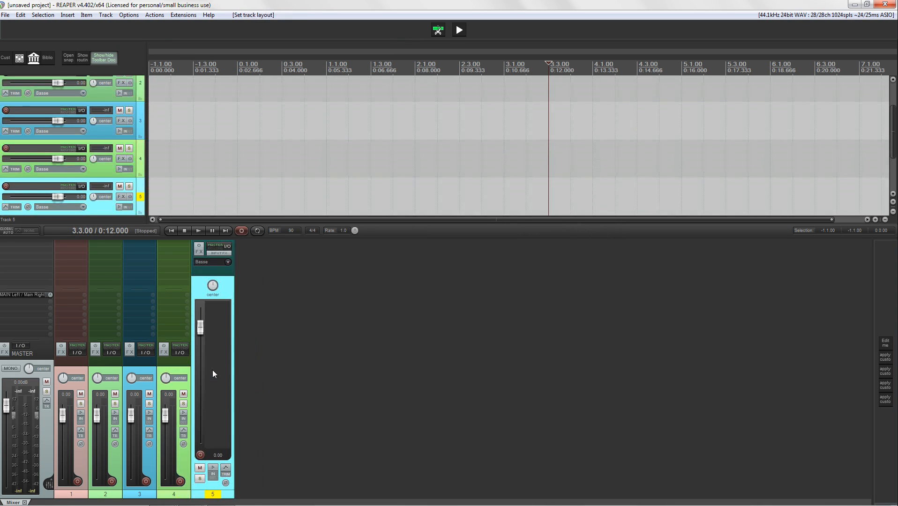
left_click(225, 295, "ctrl")
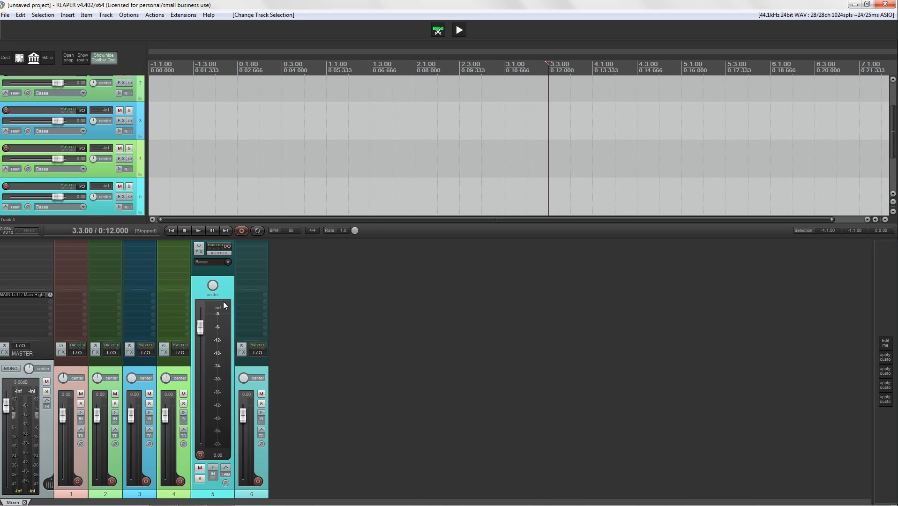
double_click(227, 292)
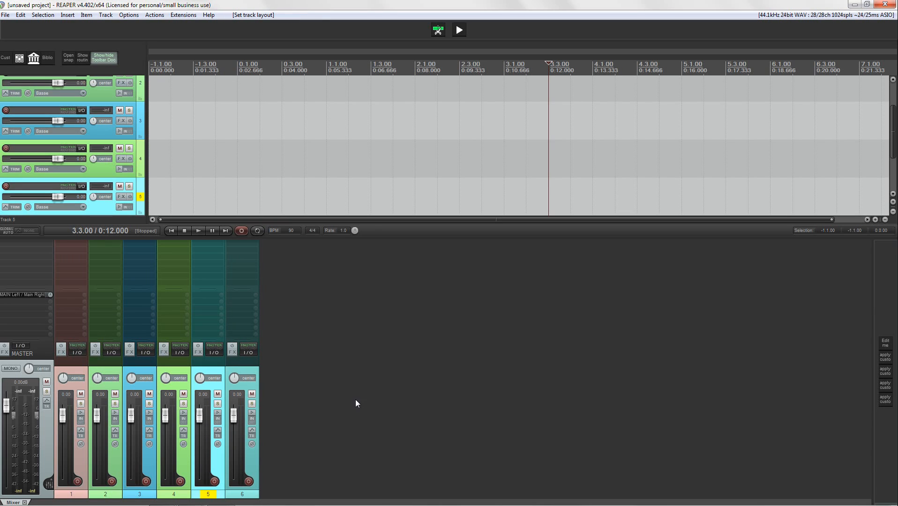